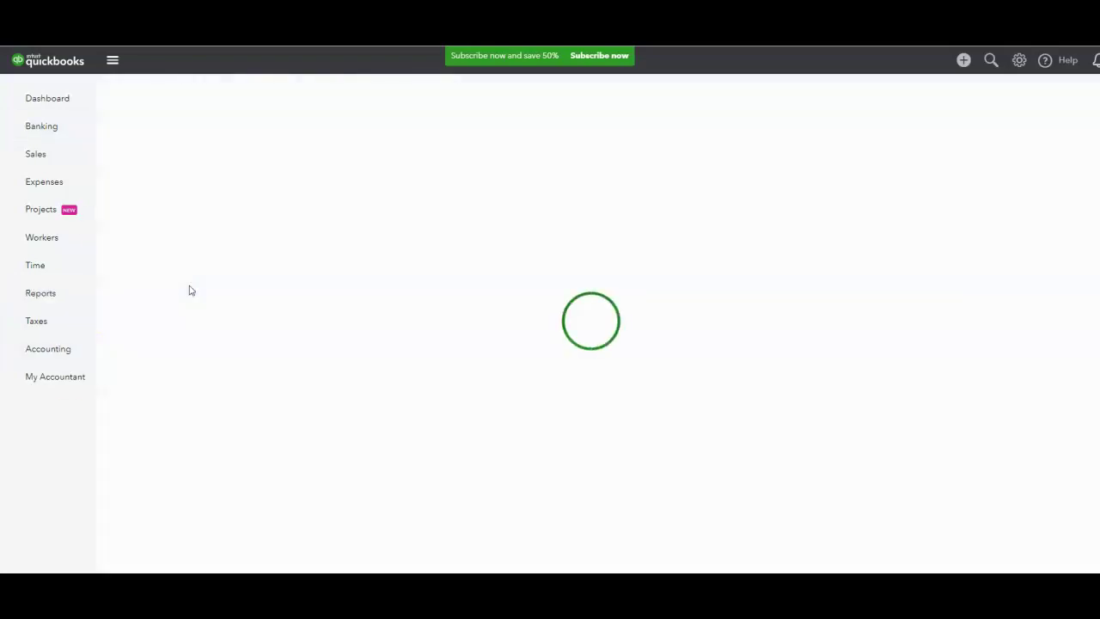
- Rerun the Profit and Loss for This Year with monthly columns, January–December 2019
scroll(34, 548, "down", 10)
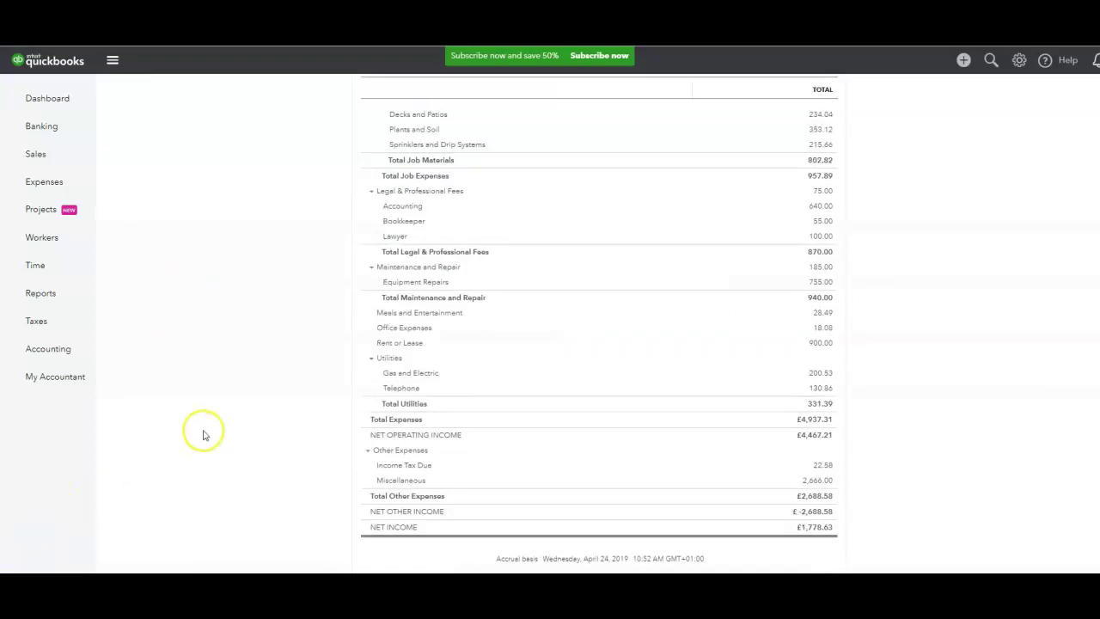
scroll(266, 442, "up", 10)
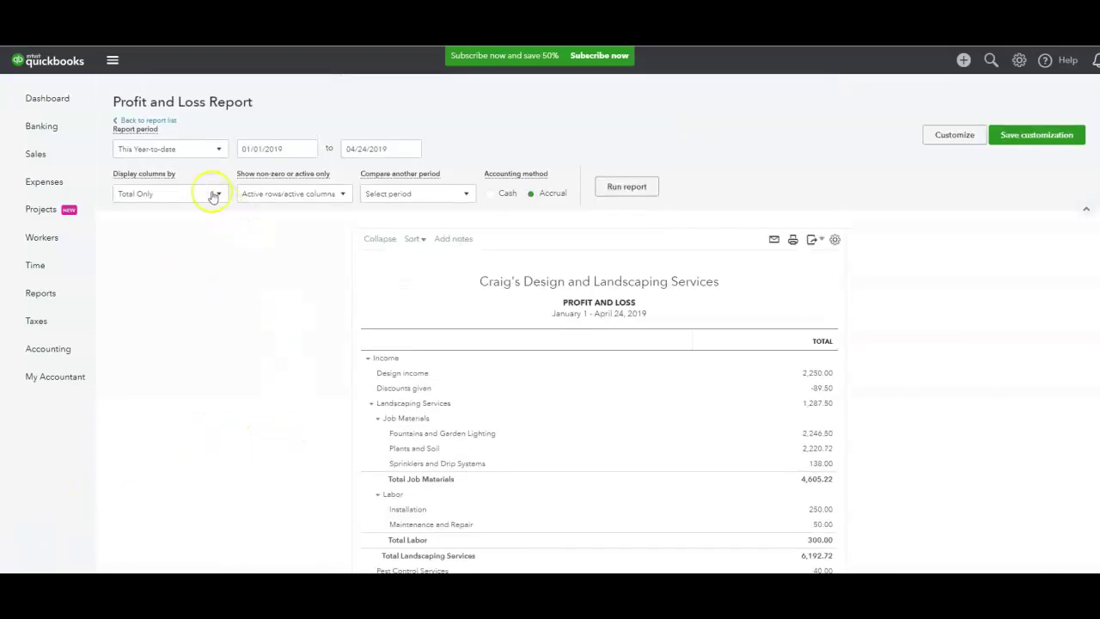
left_click(215, 193)
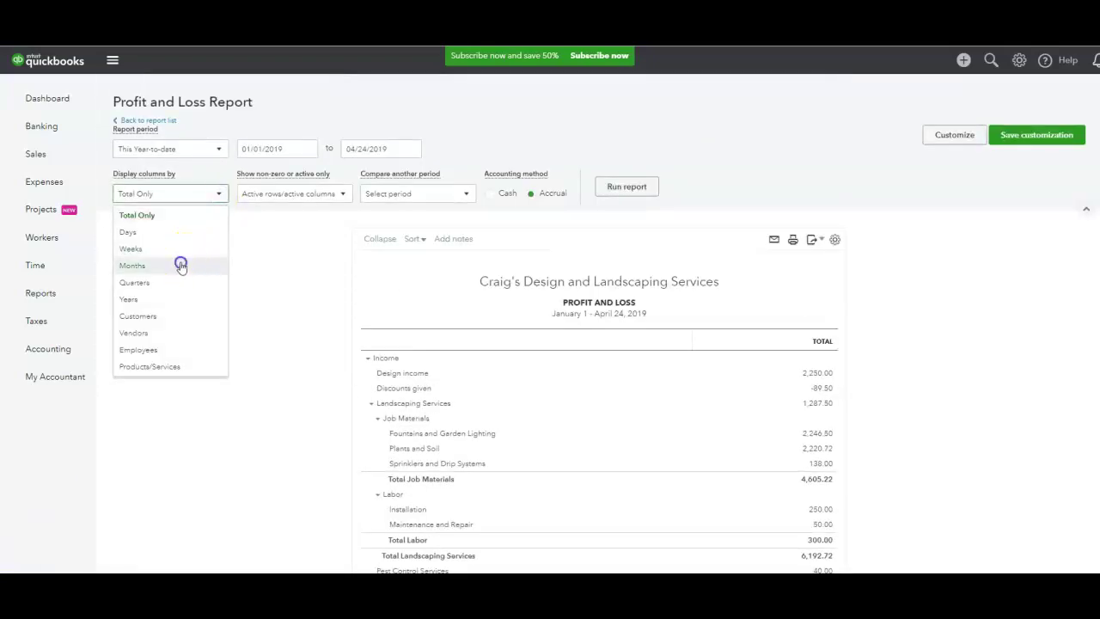
left_click(180, 265)
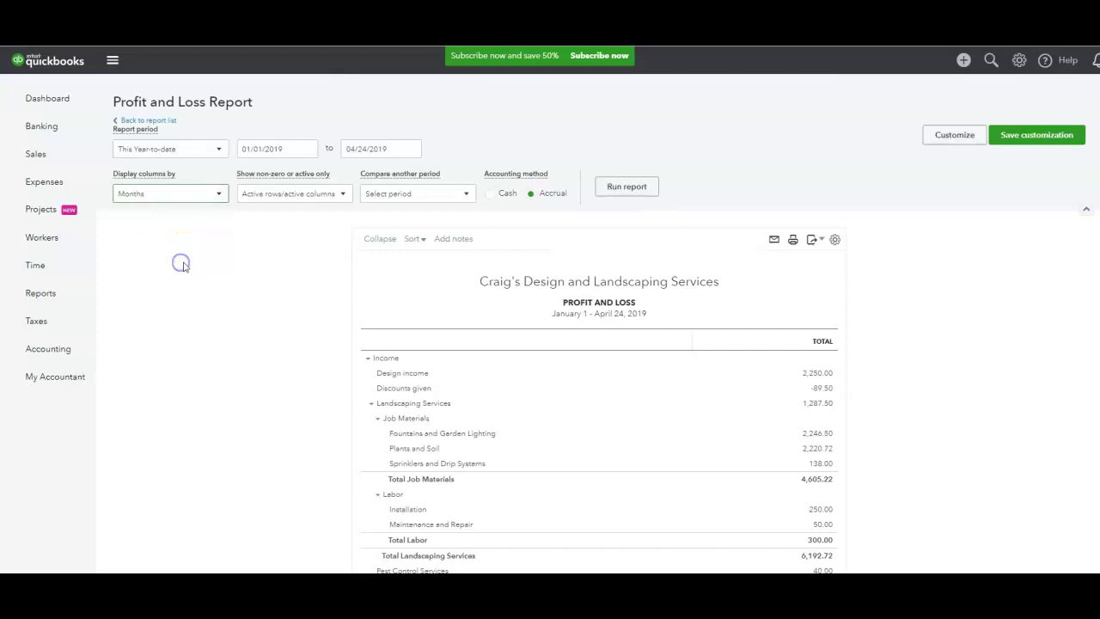
left_click(218, 152)
left_click(146, 319)
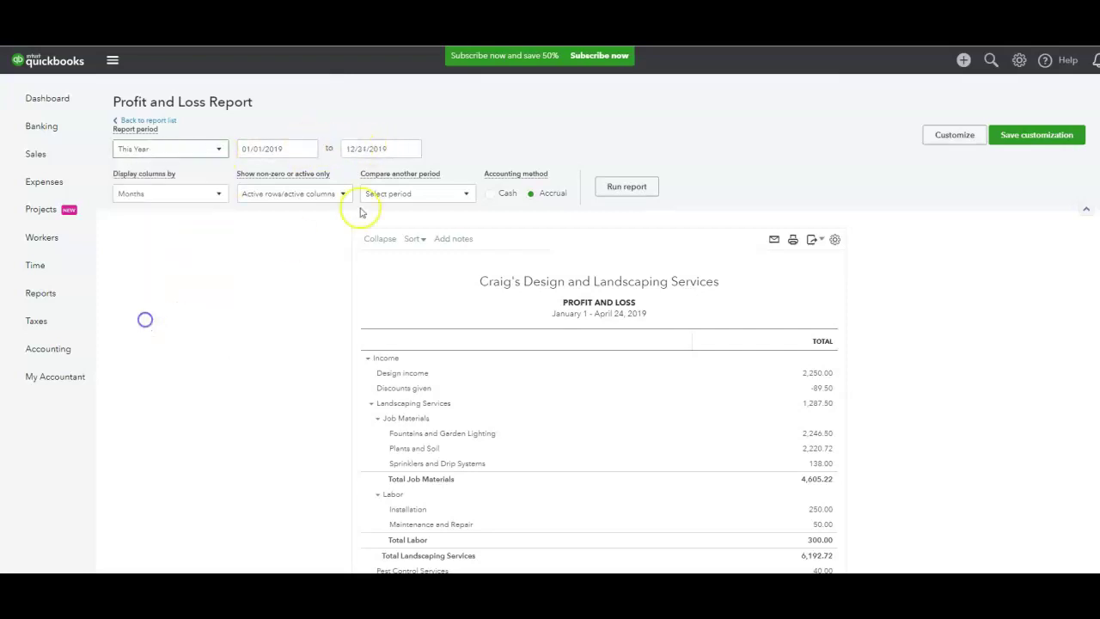
left_click(627, 186)
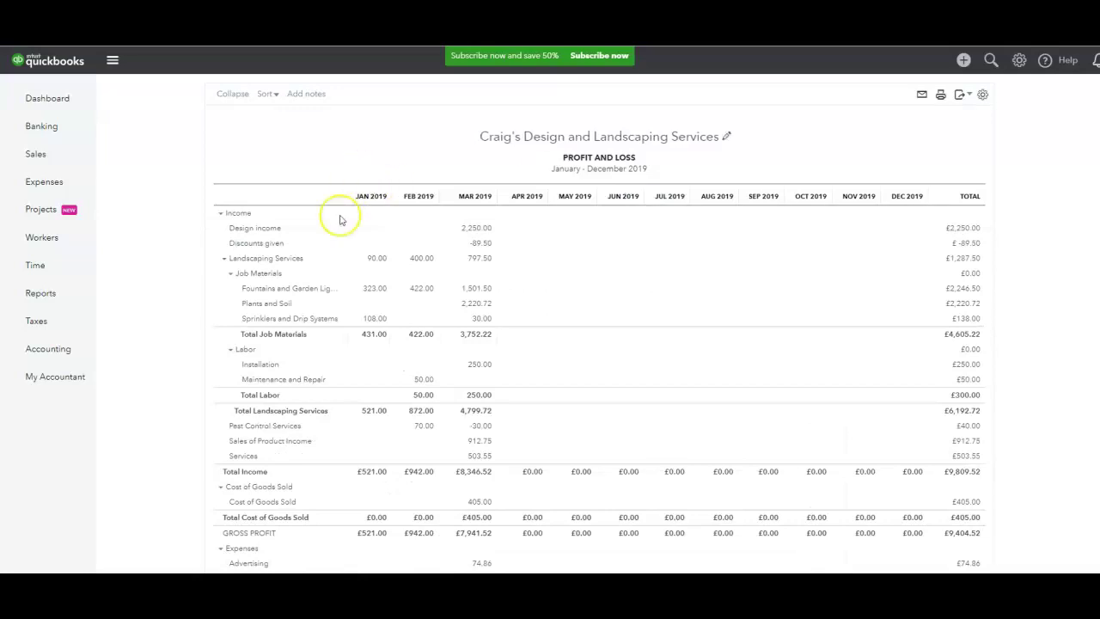
scroll(404, 382, "down", 10)
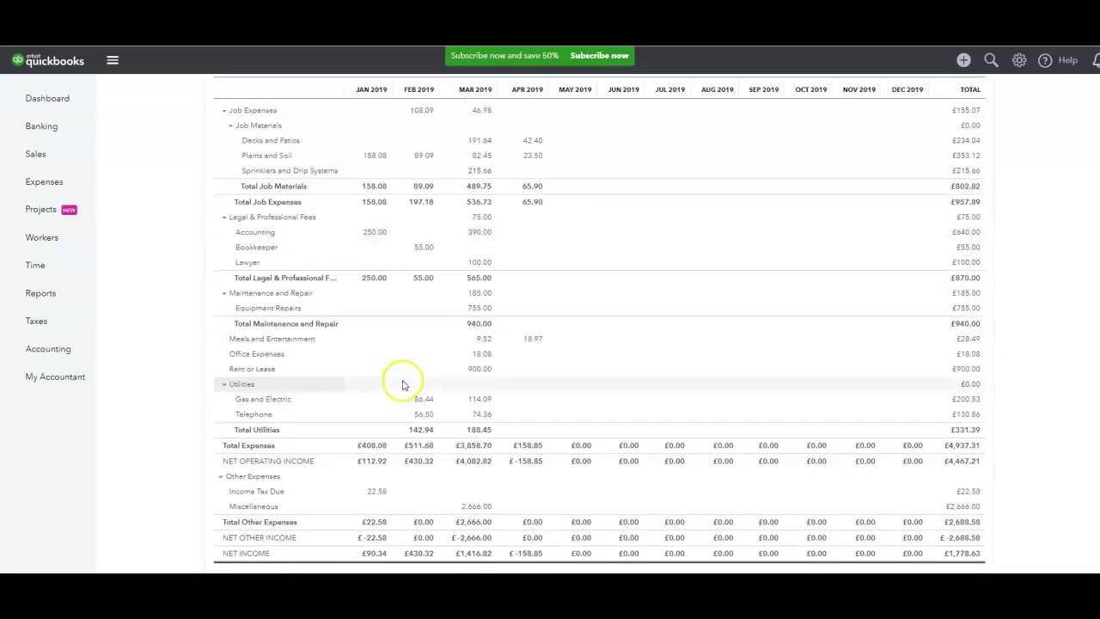
scroll(404, 384, "down", 2)
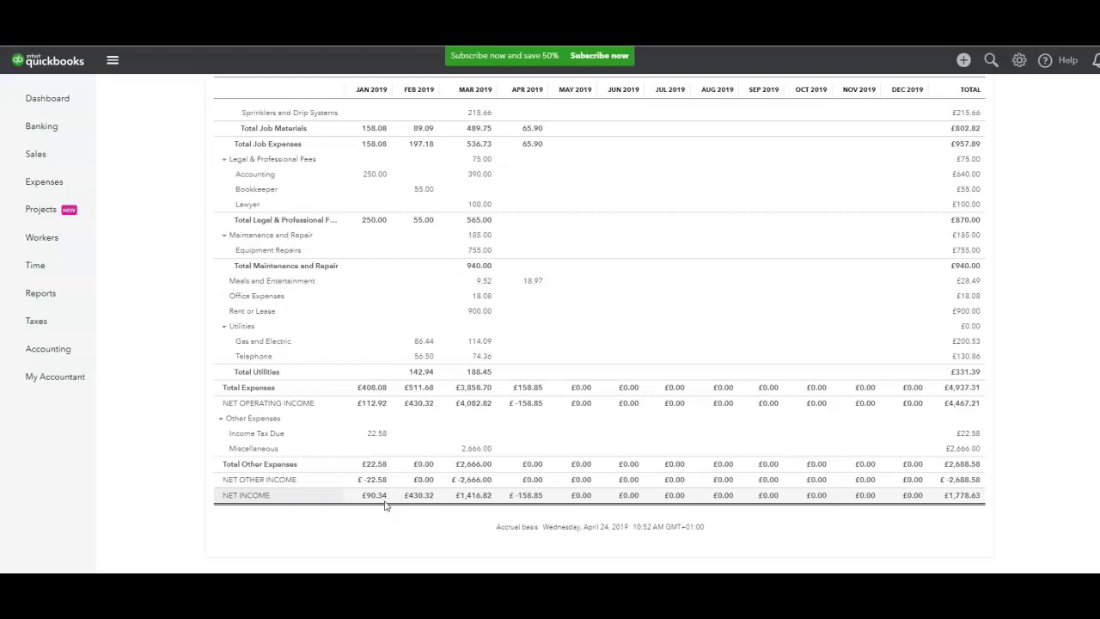
left_click(422, 128)
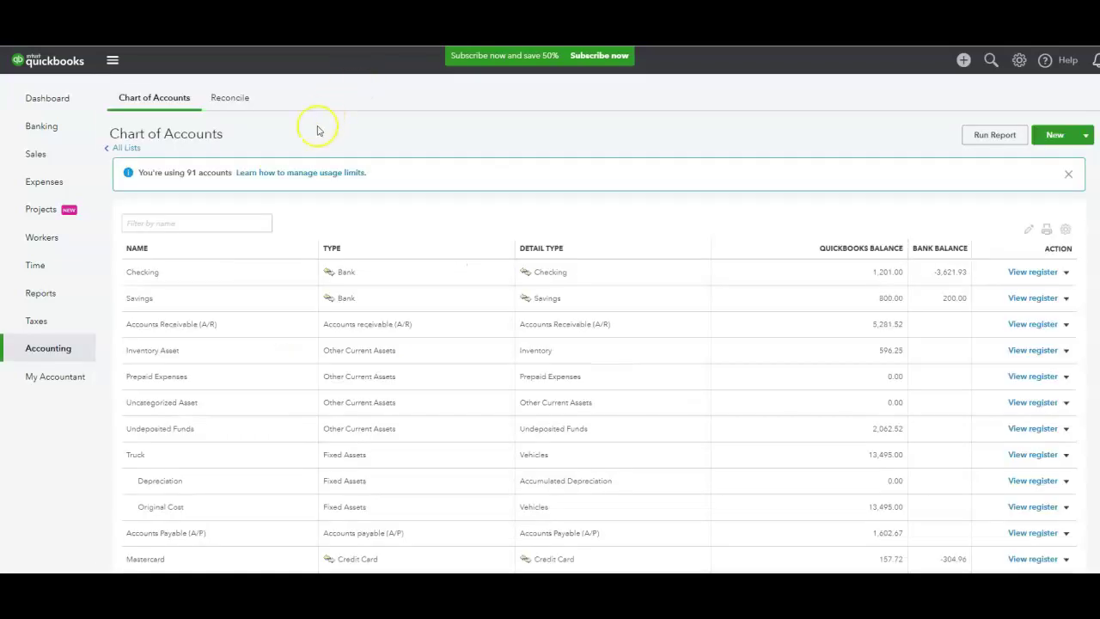
- Dismiss the usage notice and start a new account, opening its account type list
left_click(1070, 173)
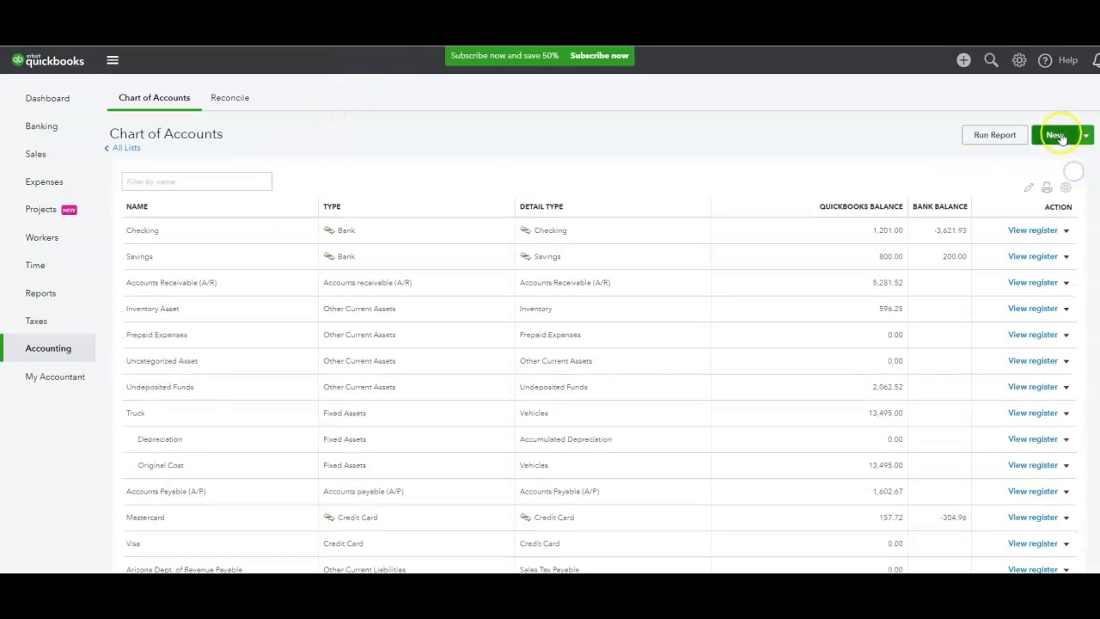
left_click(1063, 138)
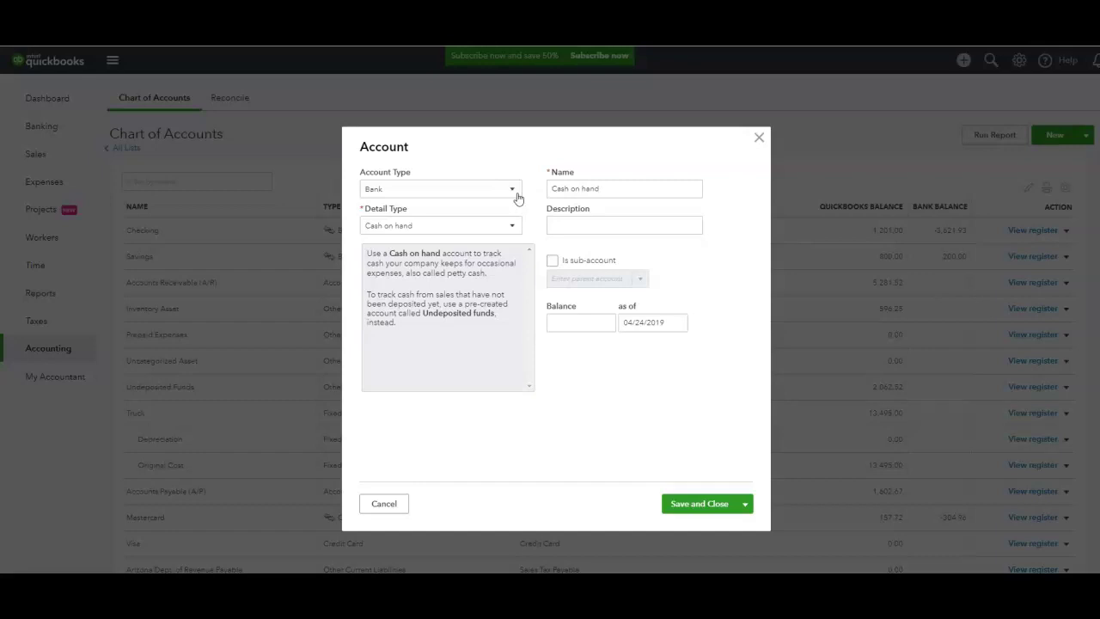
left_click(518, 199)
- Make the account type Equity and detail type Owner's Equity, then edit the name to Owner's Equity - Drawings
left_click_drag(516, 263, 512, 294)
left_click(375, 320)
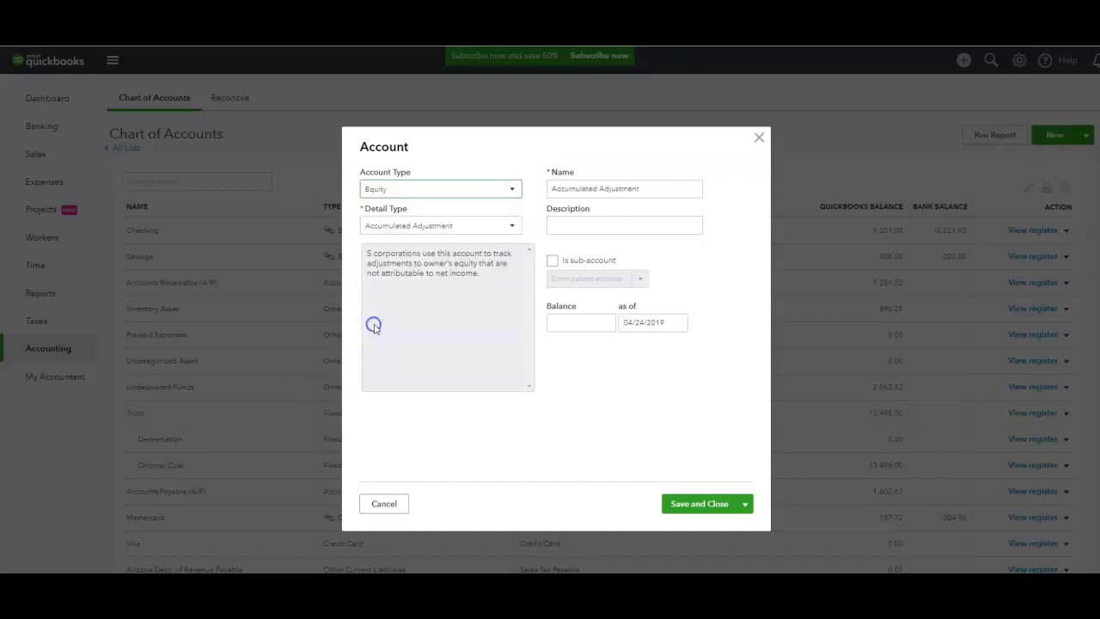
left_click(515, 227)
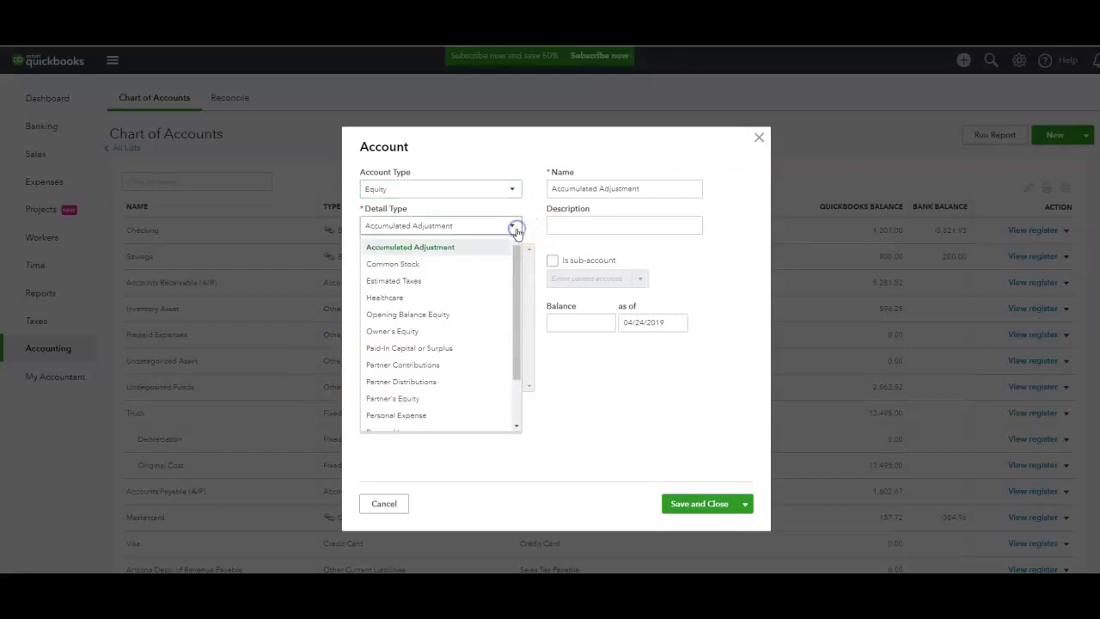
left_click(437, 331)
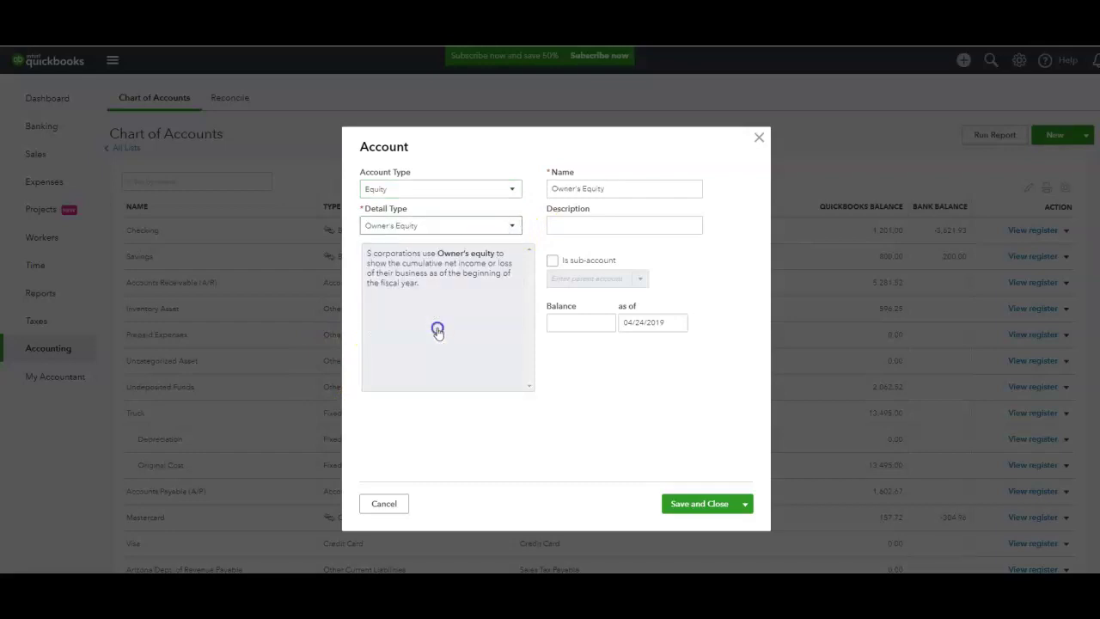
triple_click(624, 188)
left_click(660, 188)
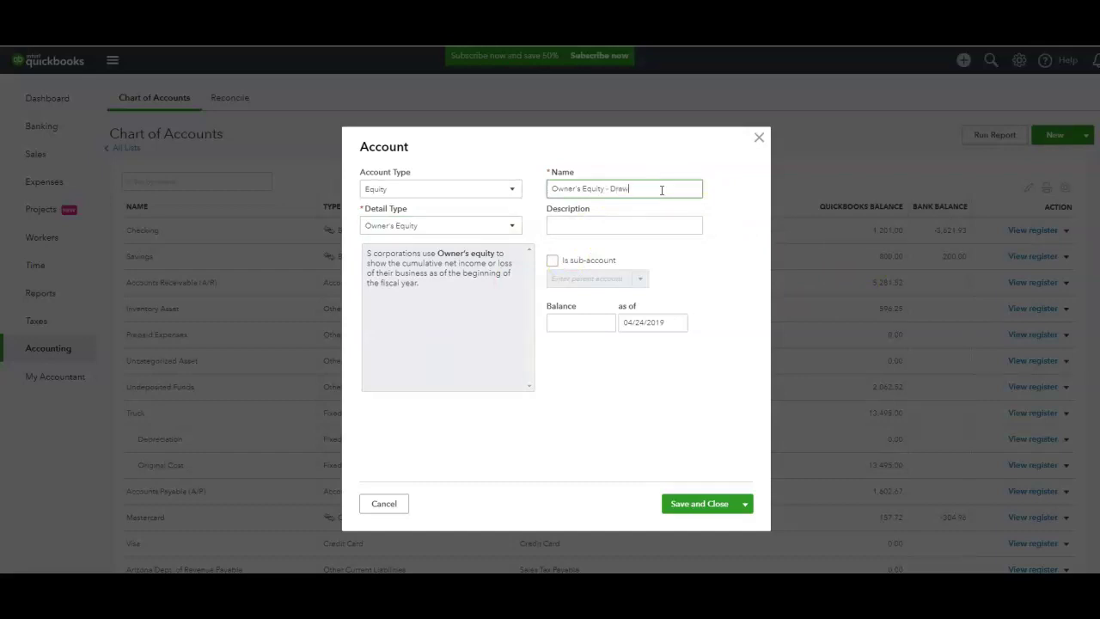
- Describe it as 'Money paid to owner', set the as-of date to 01/01/2019, and save
left_click(675, 224)
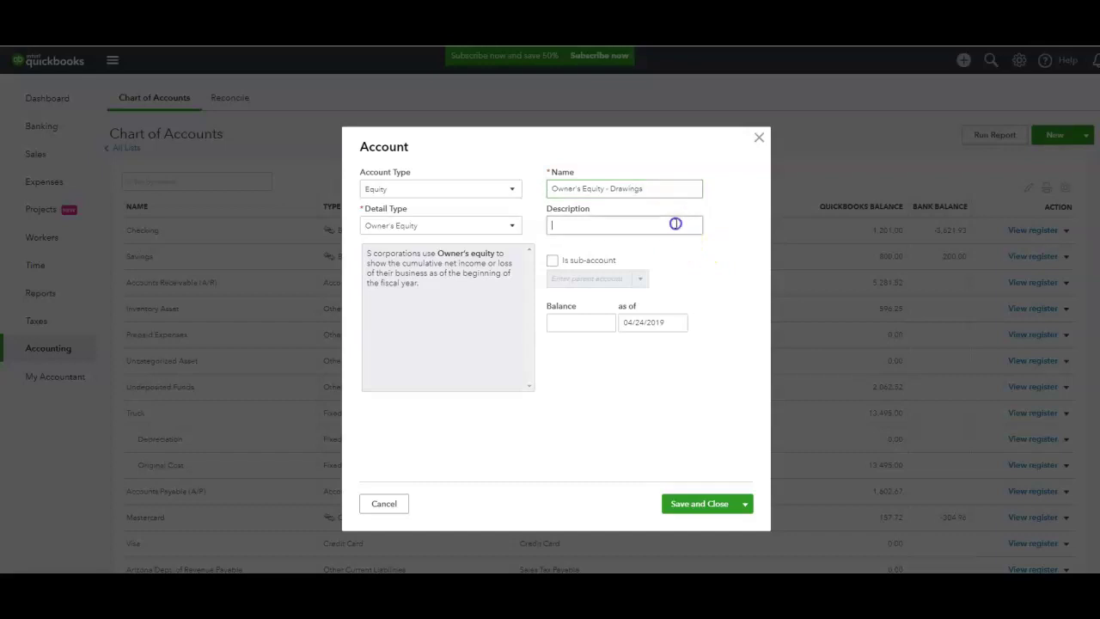
type("Money pa")
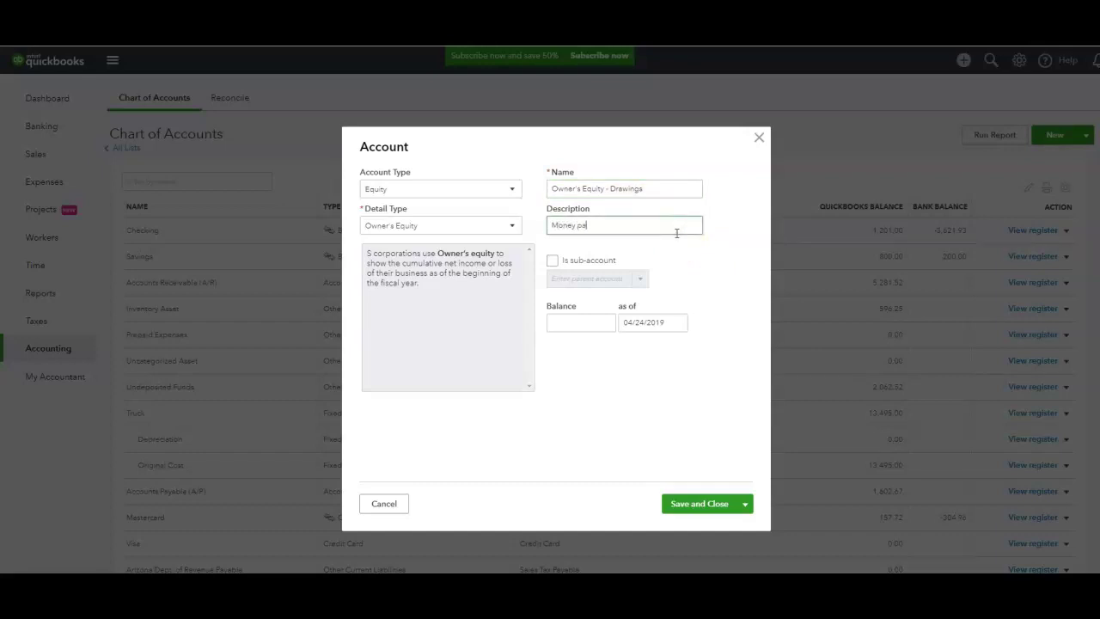
type("id to owner")
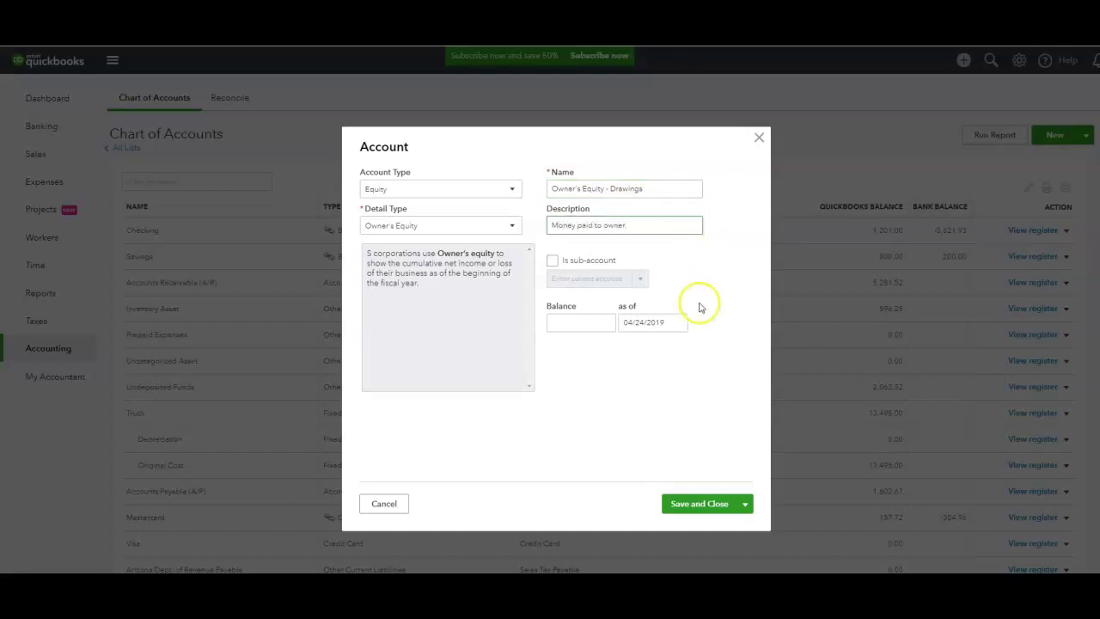
left_click(678, 323)
left_click(630, 353)
left_click(630, 353)
left_click(630, 354)
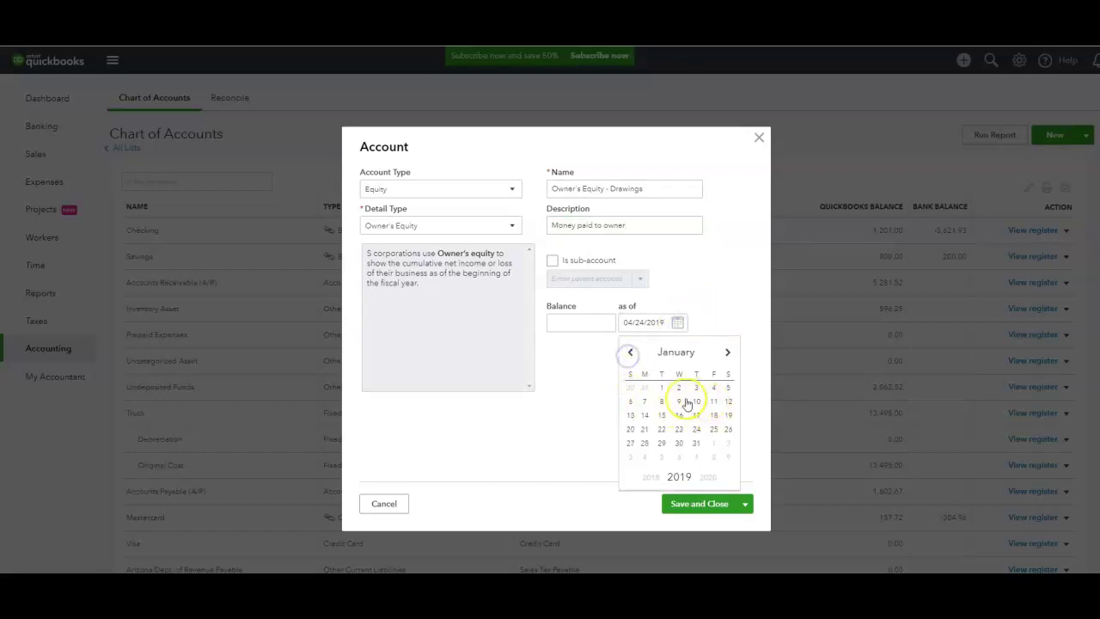
left_click(661, 388)
left_click(710, 506)
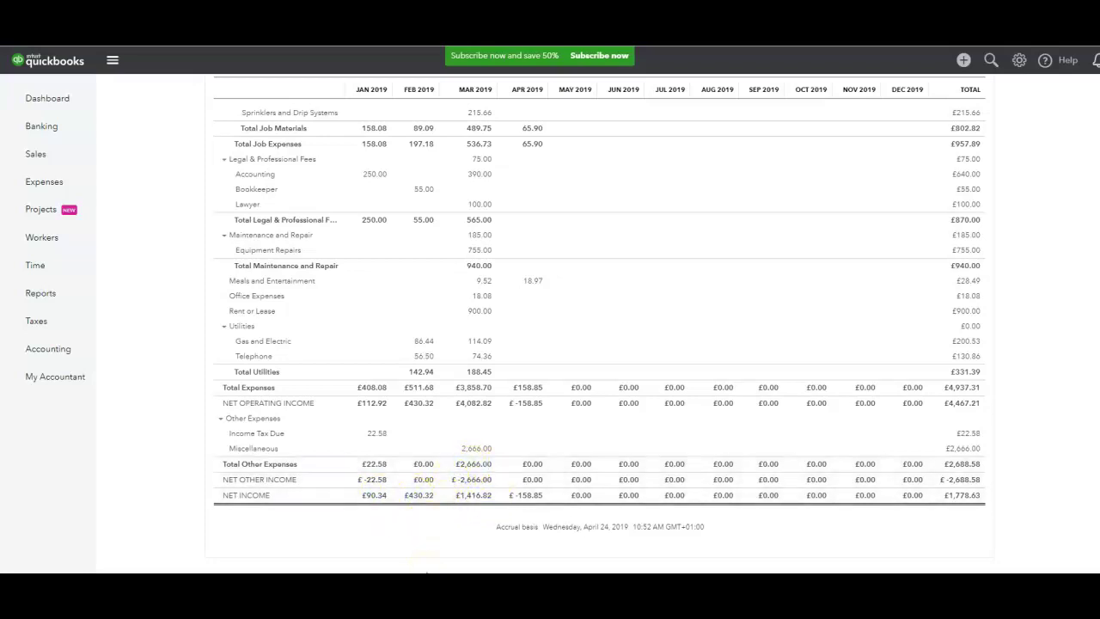
scroll(387, 400, "up", 1)
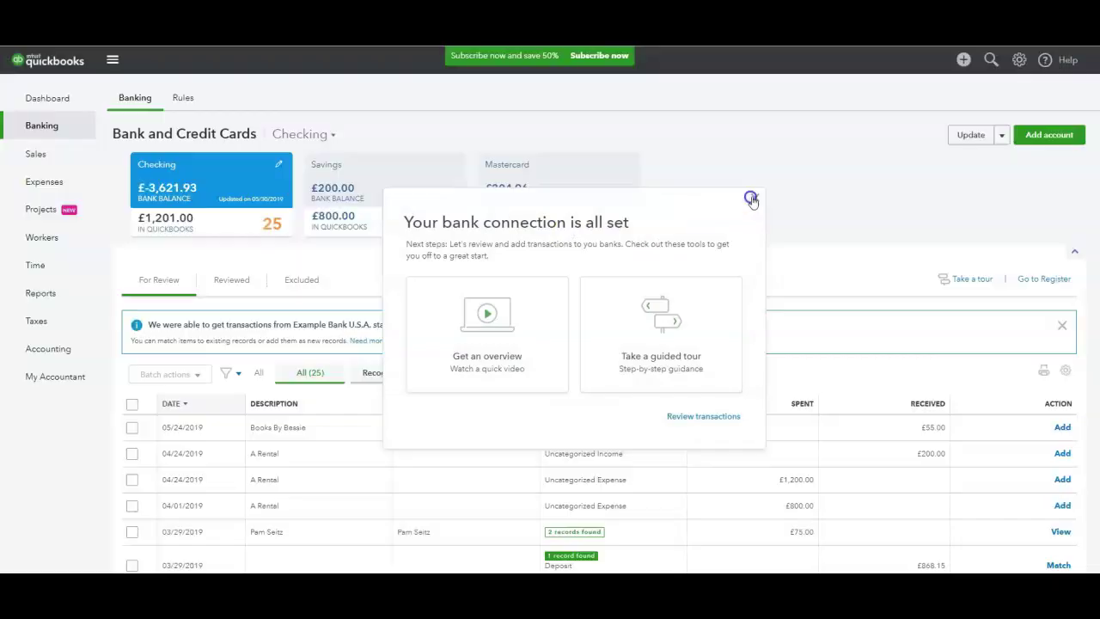
- Clear the bank connection message and help tip, then open the Create menu
left_click(750, 196)
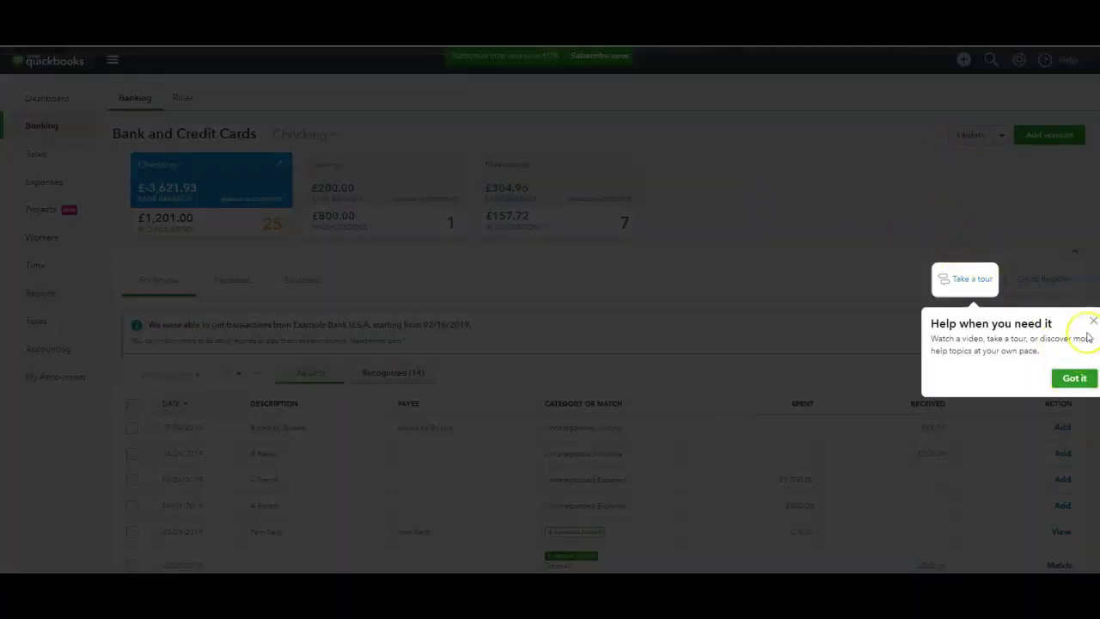
left_click(1092, 322)
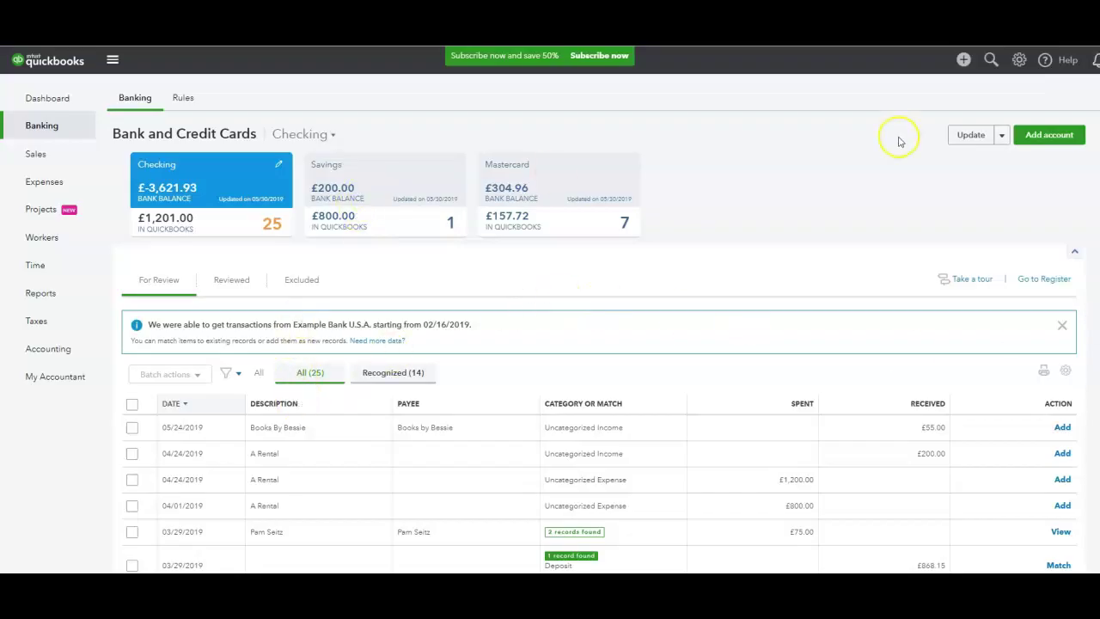
scroll(544, 400, "down", 3)
scroll(550, 386, "up", 3)
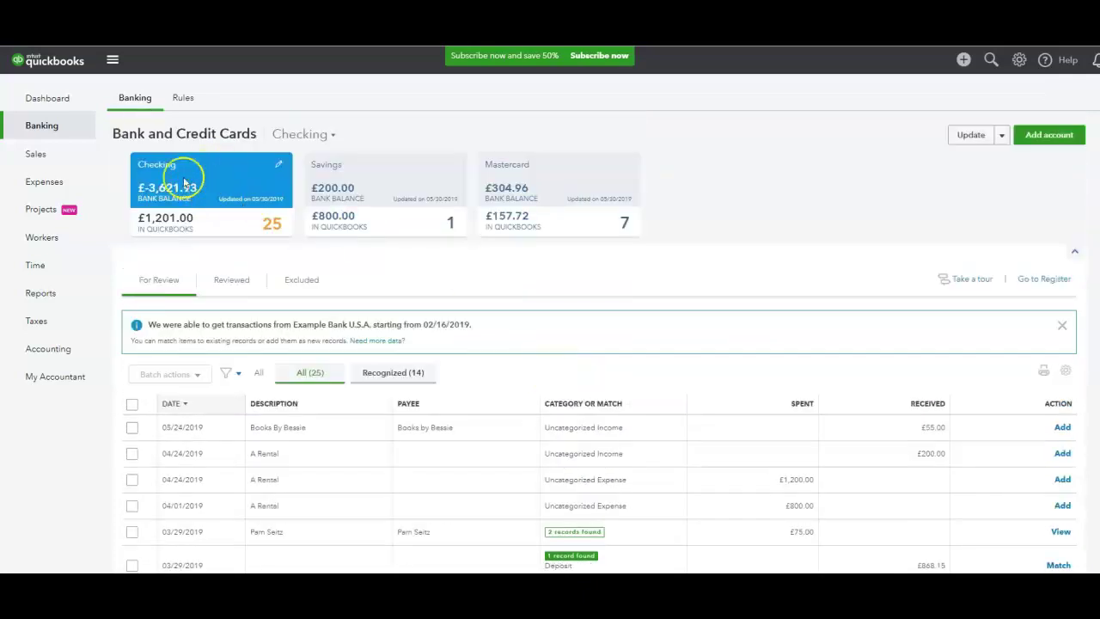
left_click(963, 59)
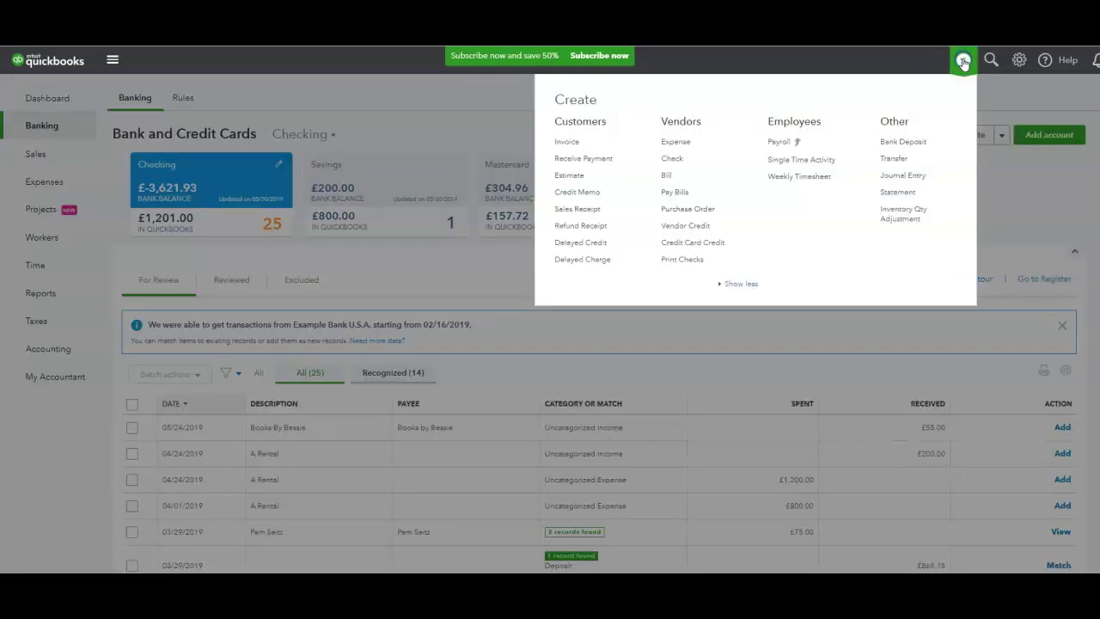
- Start a new expense and add the owner as a new payee
left_click(678, 141)
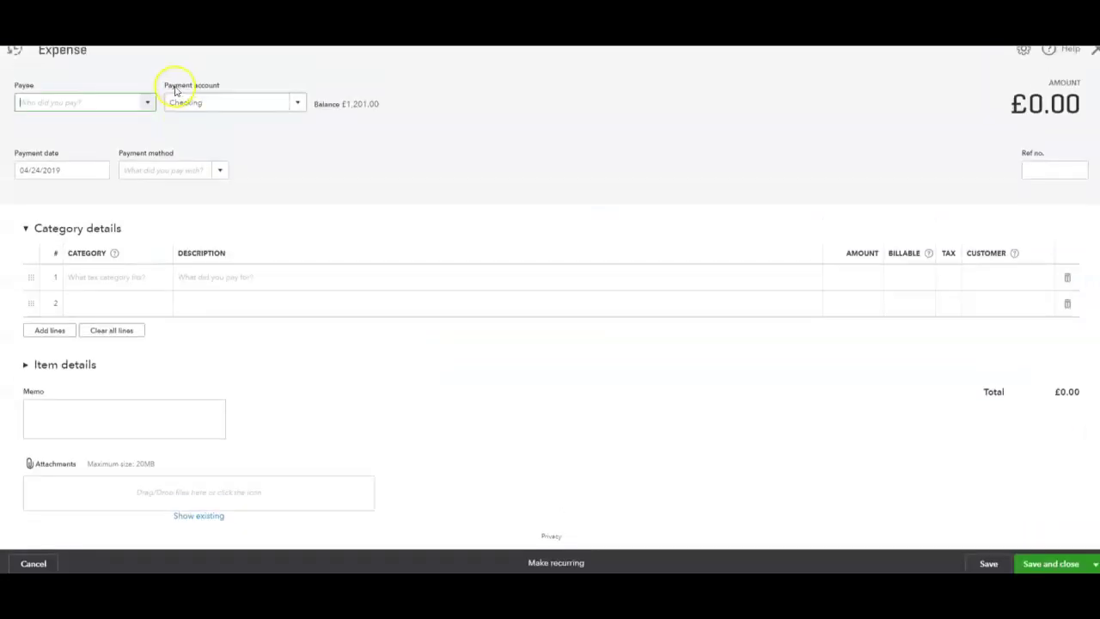
left_click(148, 113)
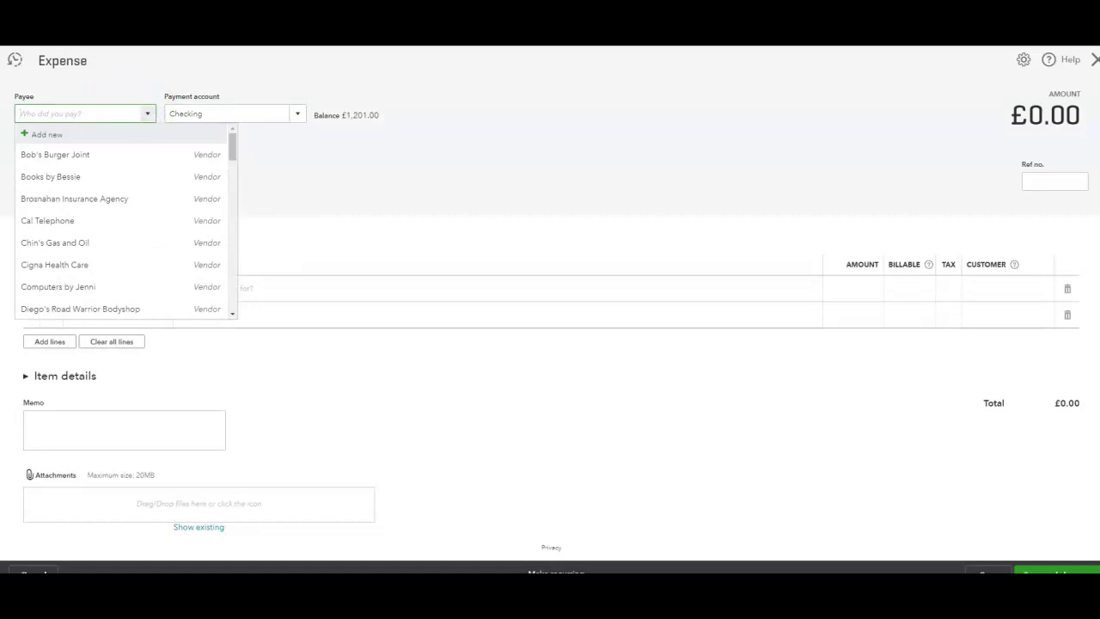
type("Craid")
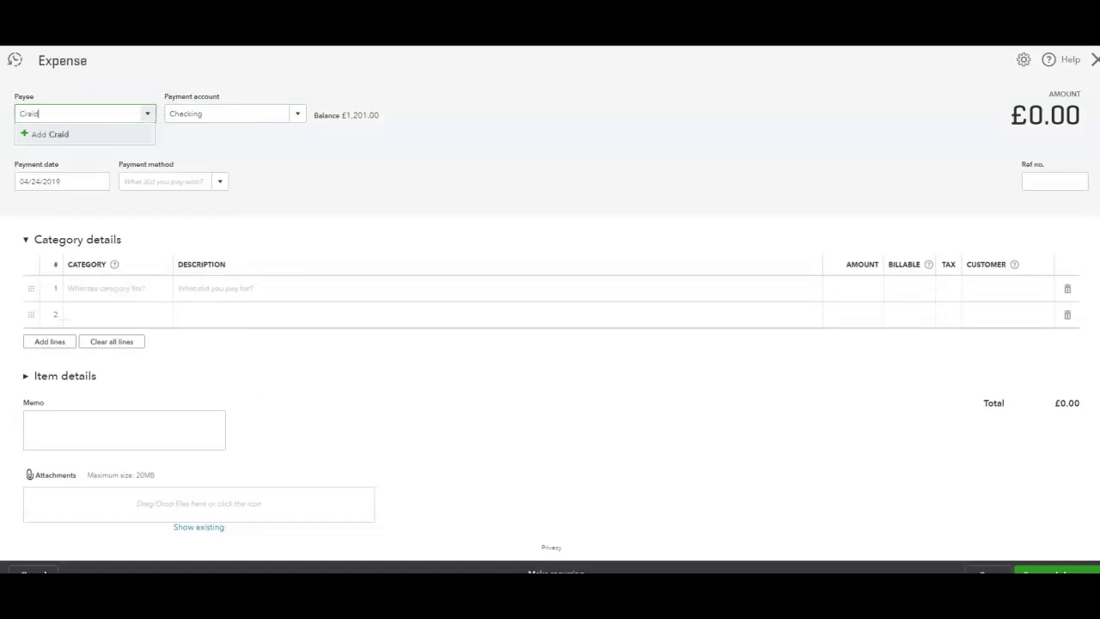
key("BackSpace")
type("g")
left_click(53, 134)
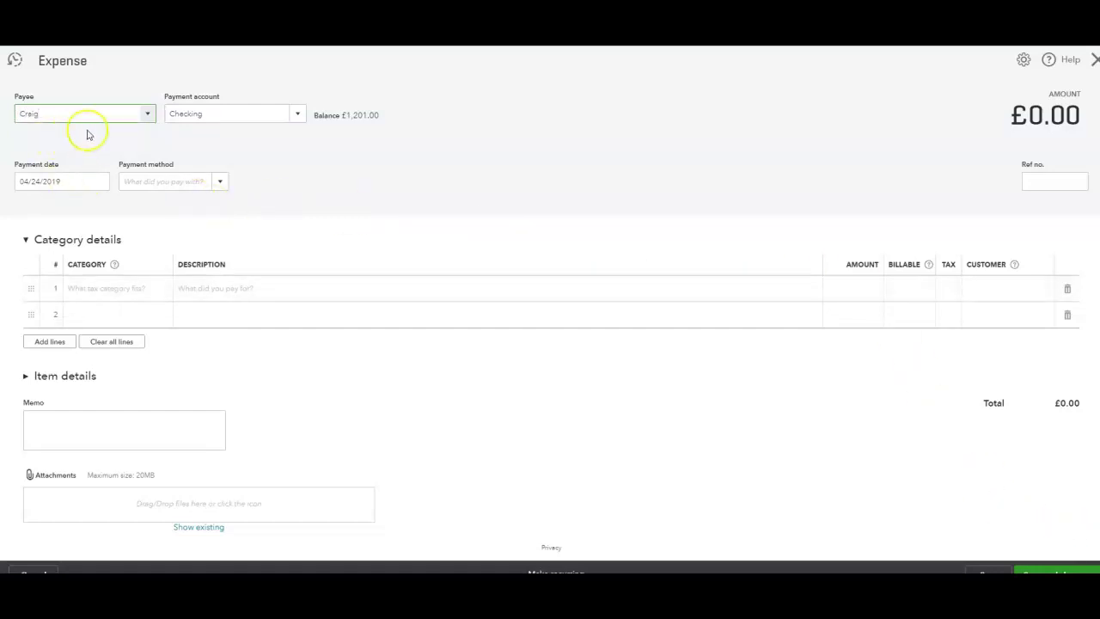
left_click(249, 168)
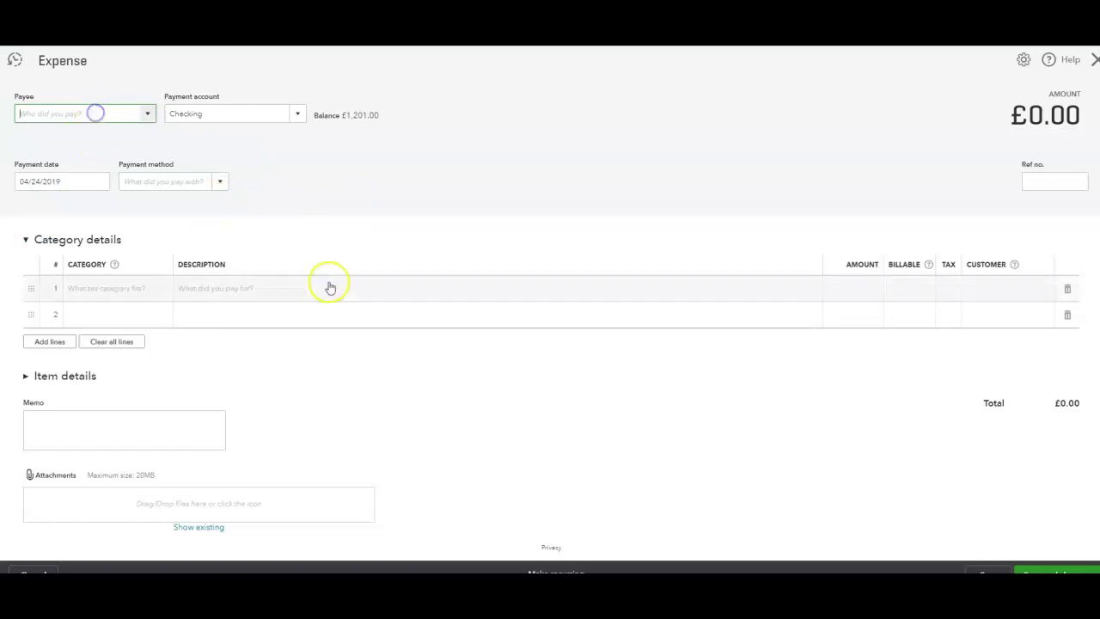
type("craid")
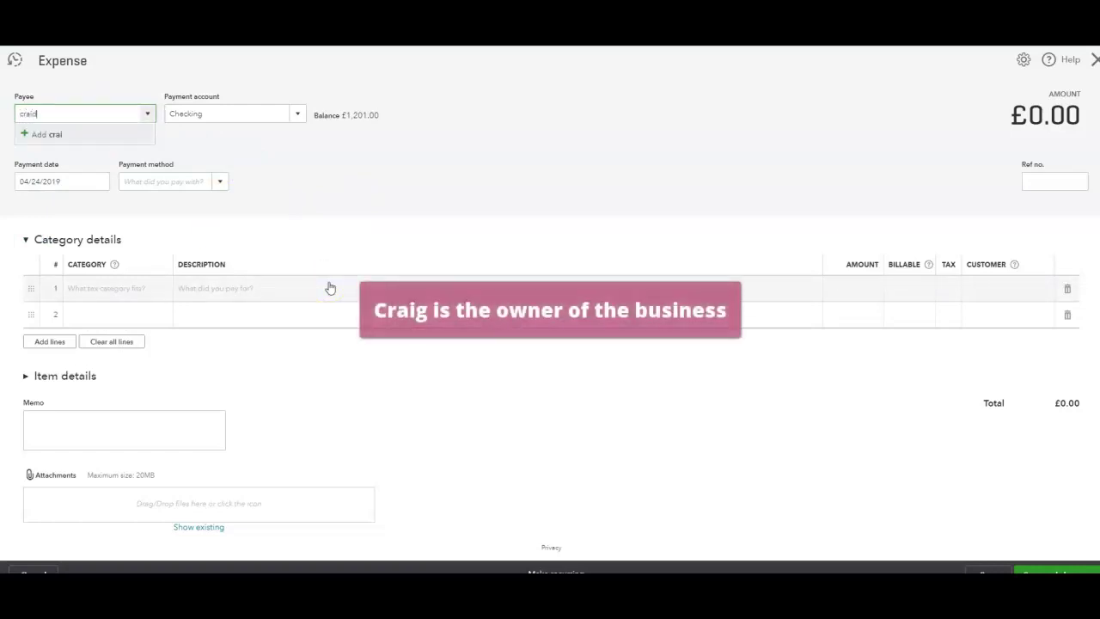
key("BackSpace")
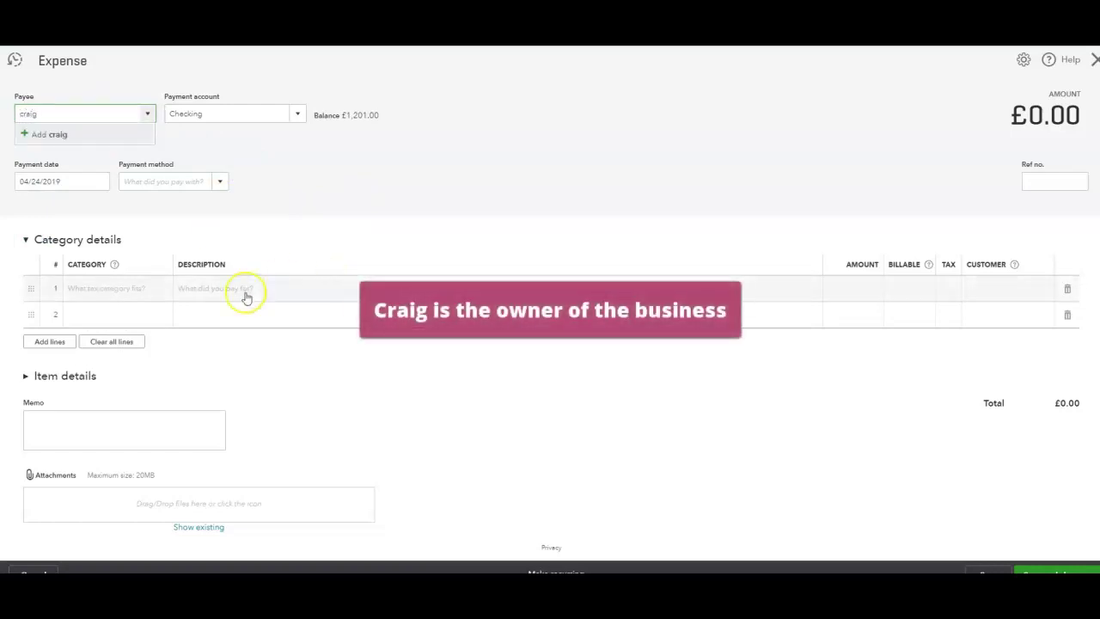
left_click(60, 135)
left_click(193, 252)
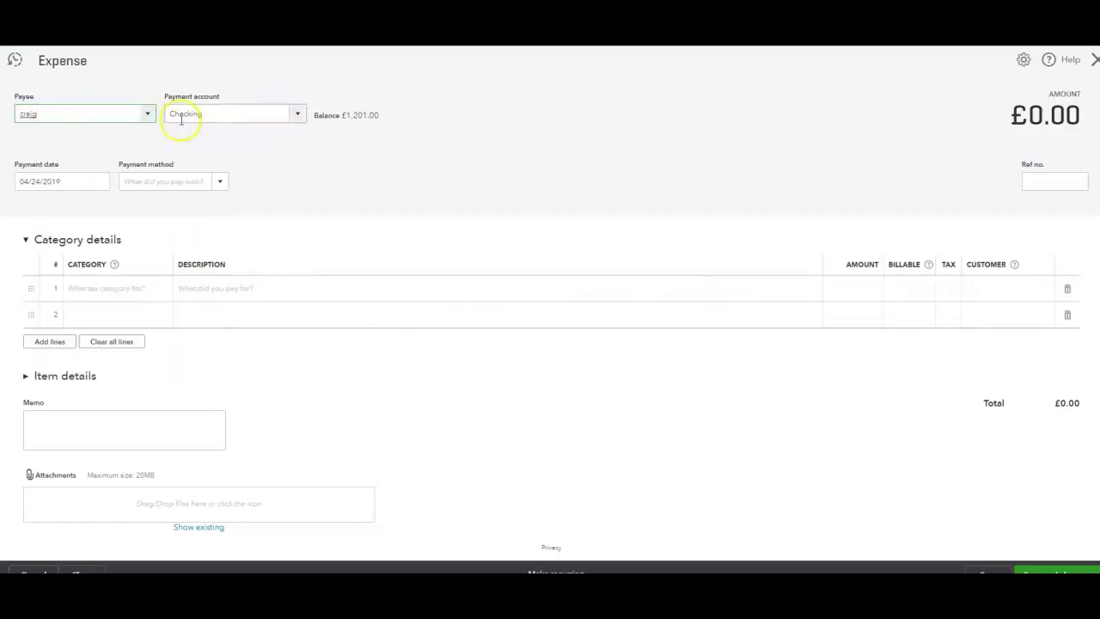
- Set the payment date to 02/15/2019 and the payment method to Cash
left_click(99, 182)
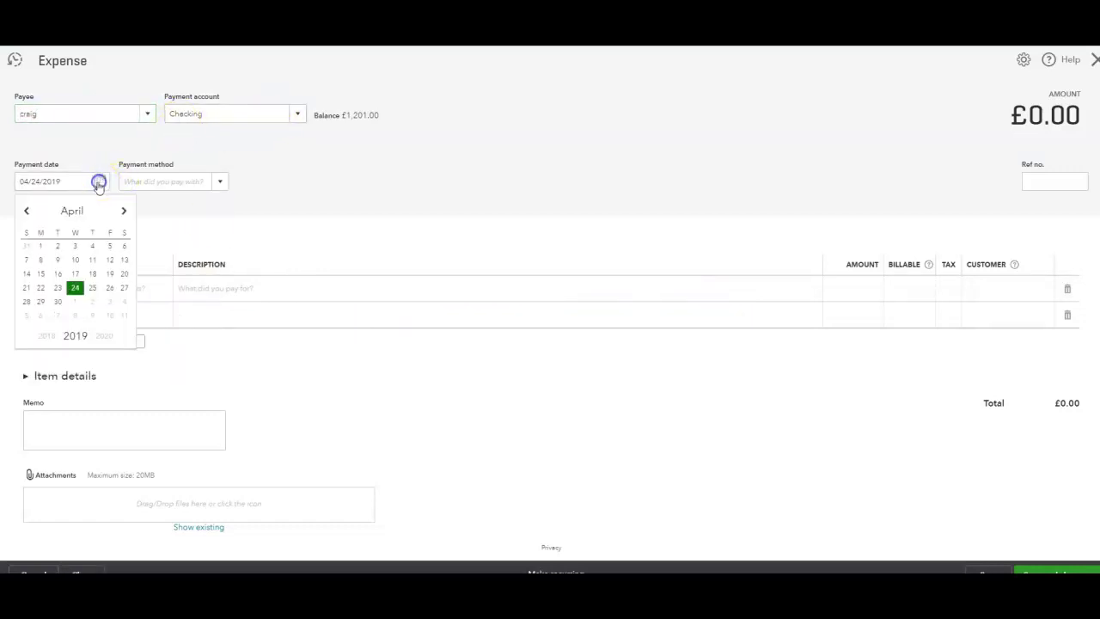
double_click(28, 211)
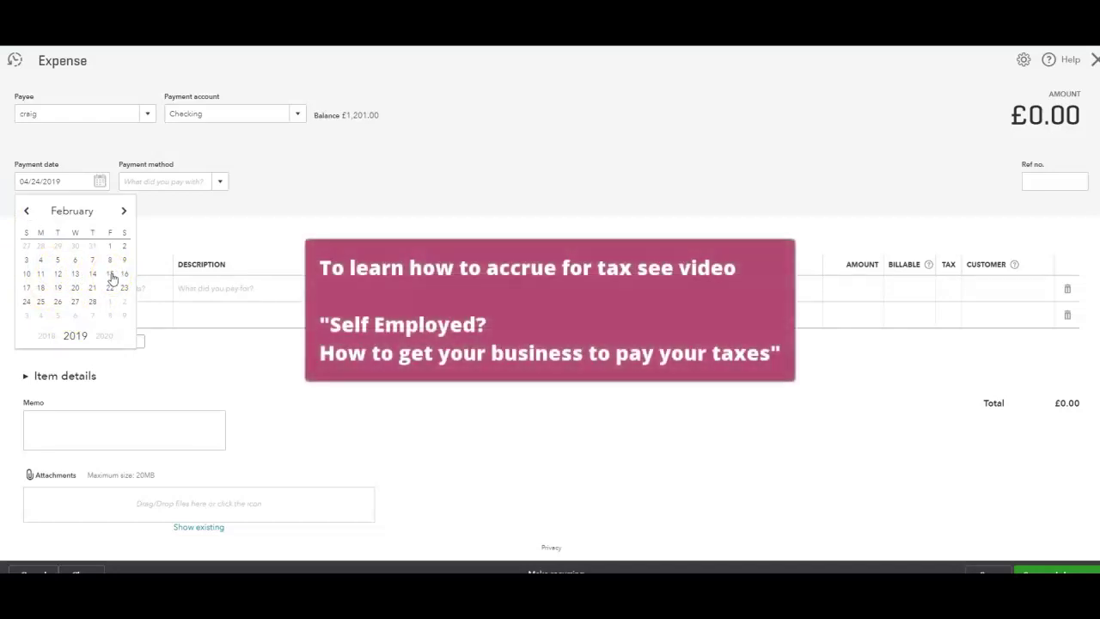
left_click(110, 274)
left_click(220, 182)
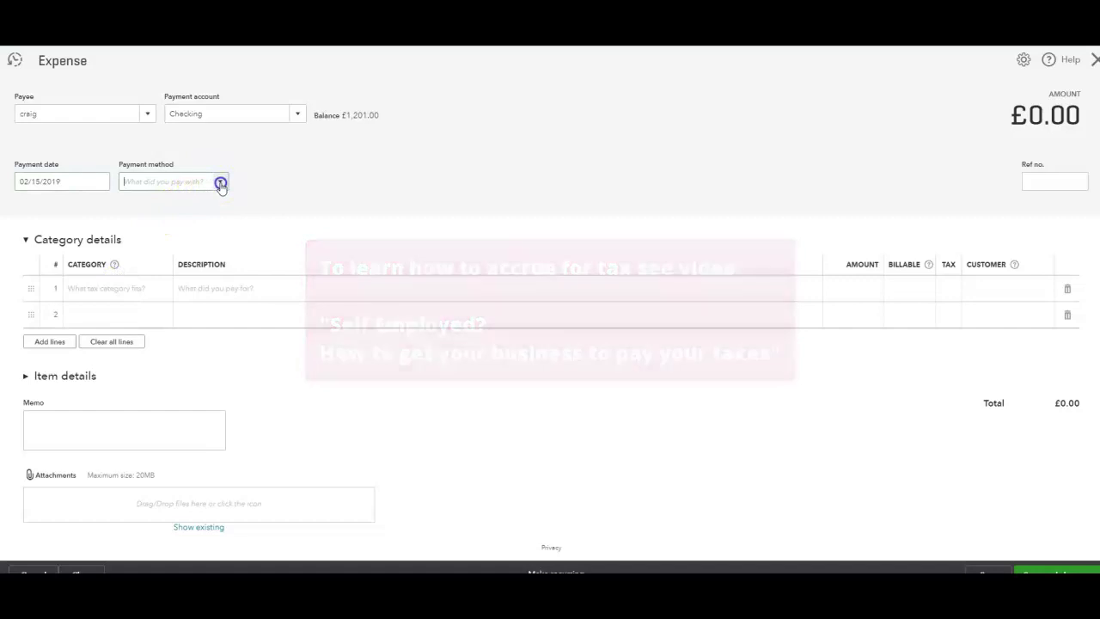
left_click(178, 248)
- Categorise the first line to Owner's Equity - Drawings with a description and amount 90.34
left_click(153, 288)
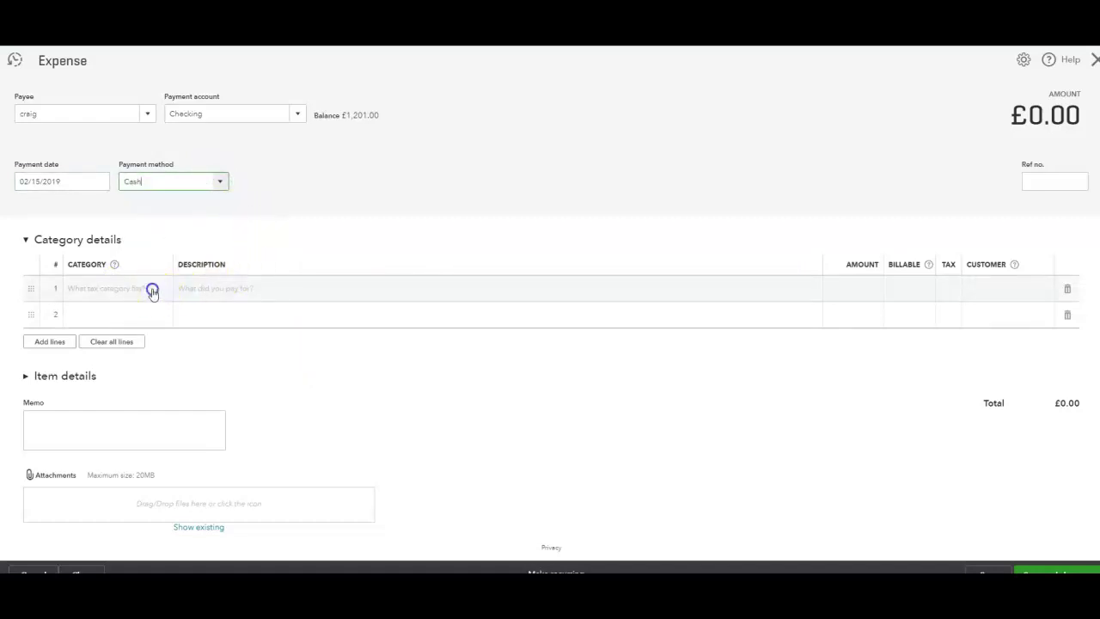
type("own")
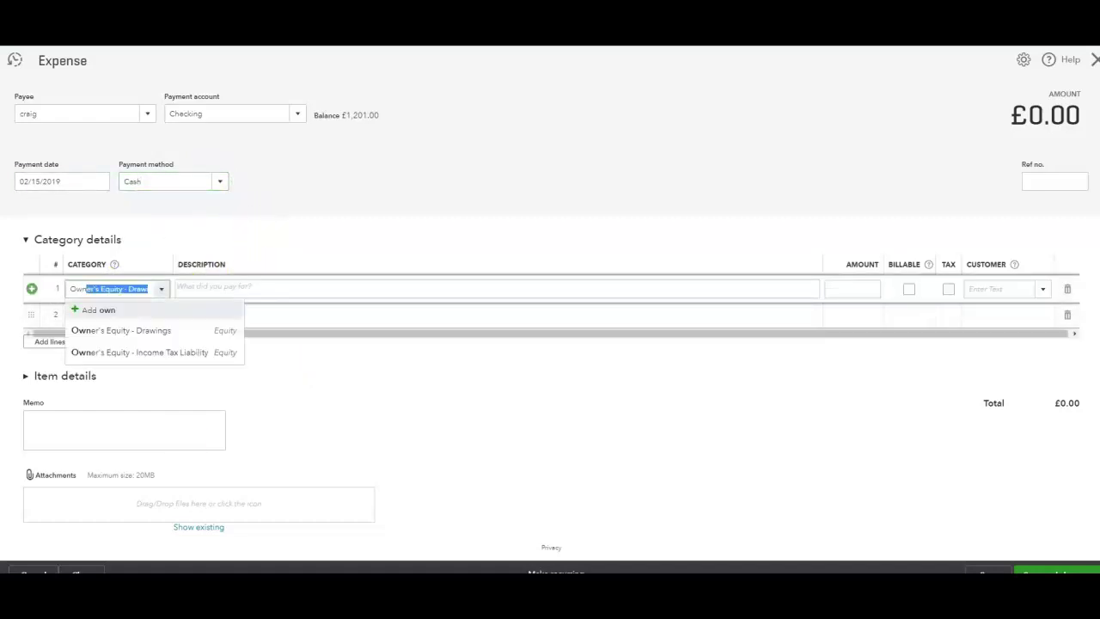
left_click(109, 330)
left_click(256, 292)
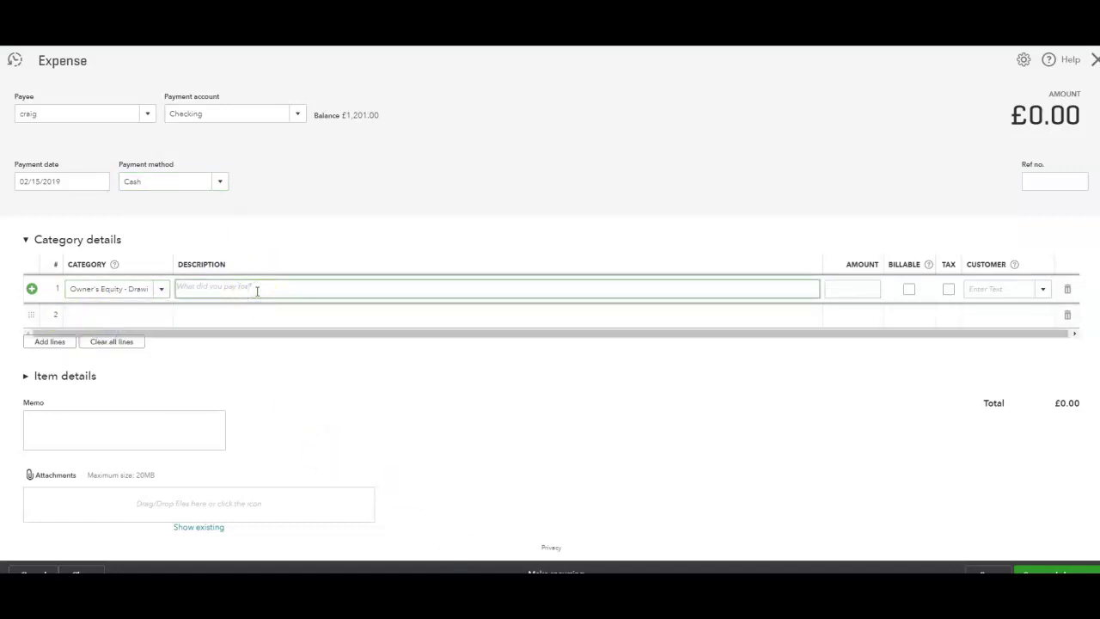
type("Drawings taken")
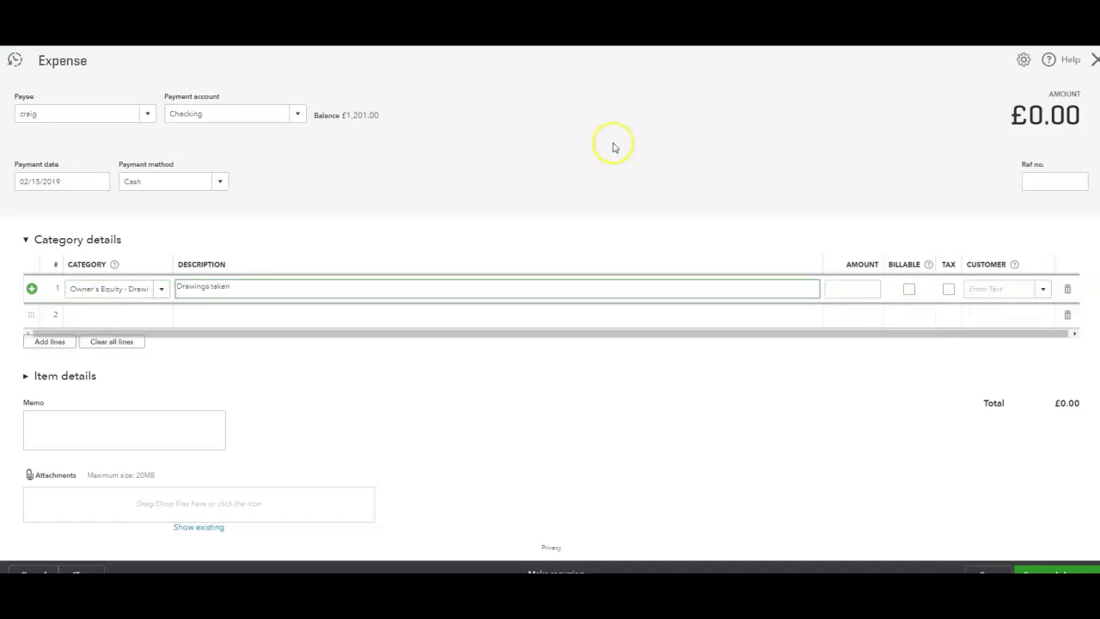
left_click(851, 287)
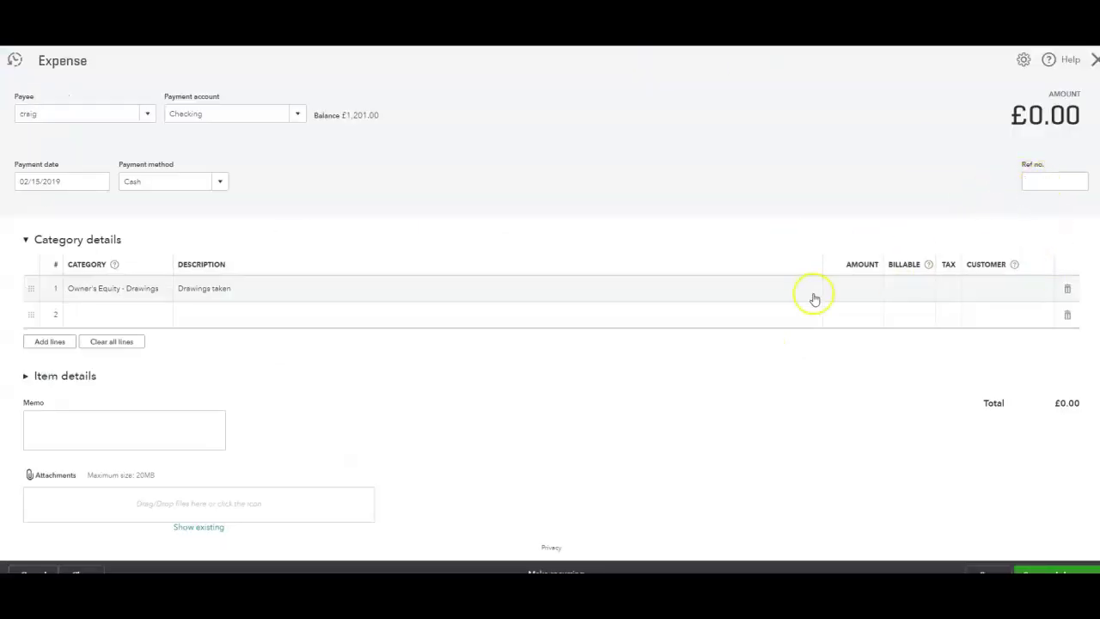
left_click(816, 287)
left_click(832, 286)
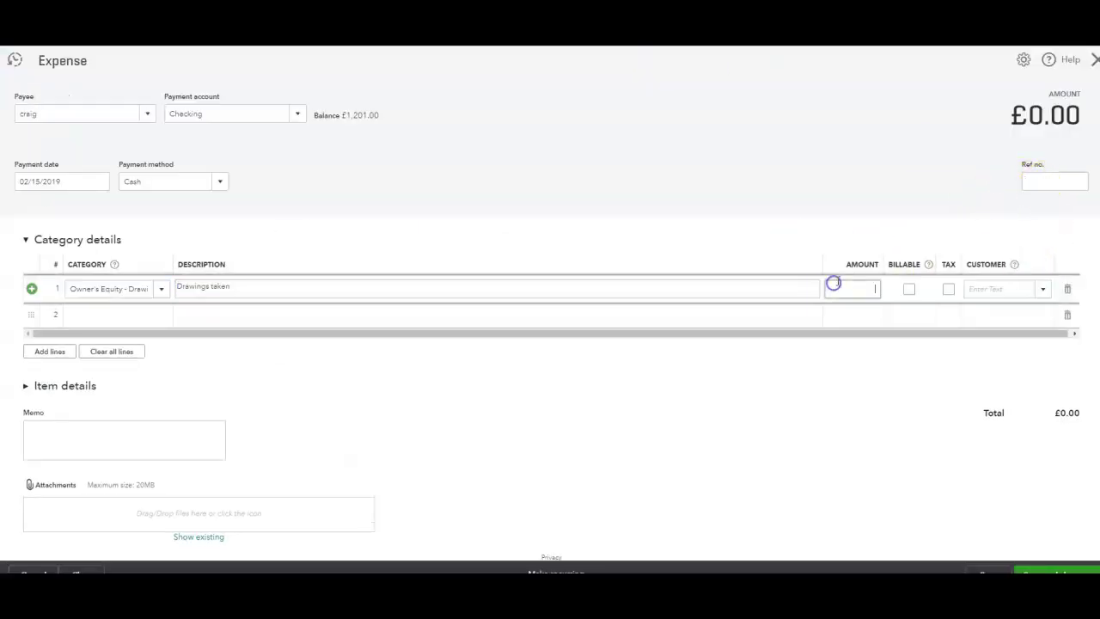
type("90.34")
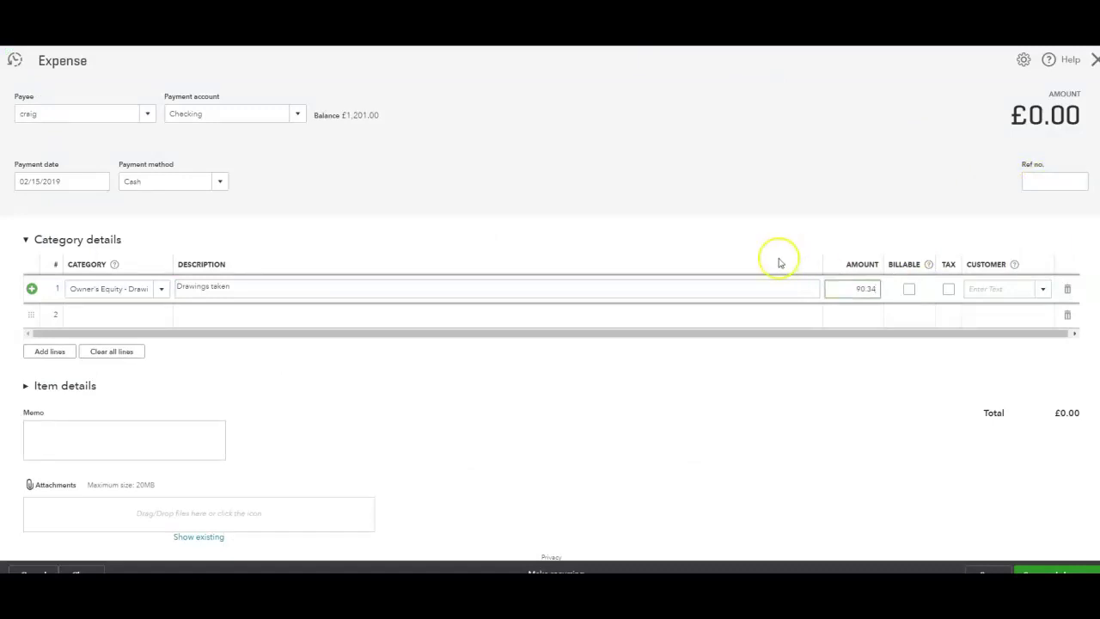
left_click(709, 215)
left_click(289, 289)
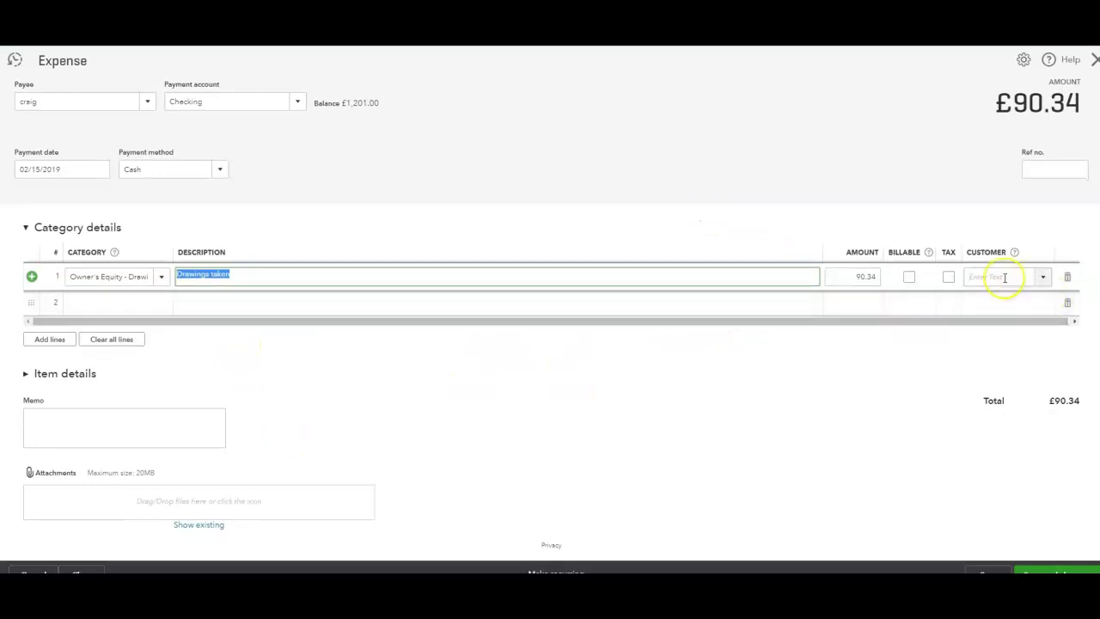
left_click(133, 427)
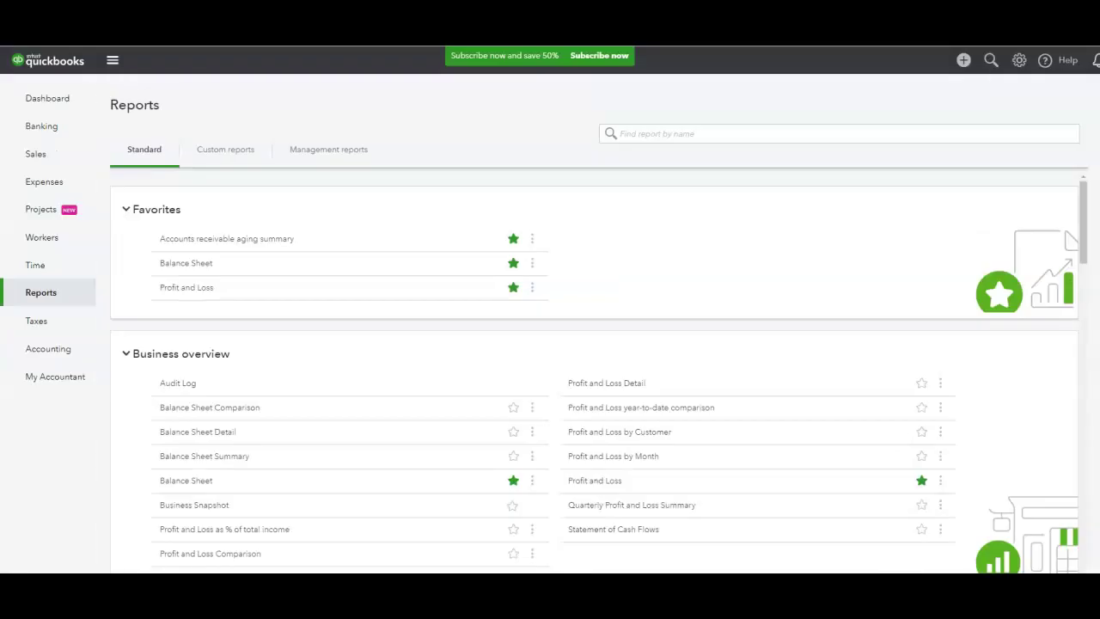
- Bring up the options for the Balance Sheet report and look through the page
right_click(177, 263)
left_click(246, 273)
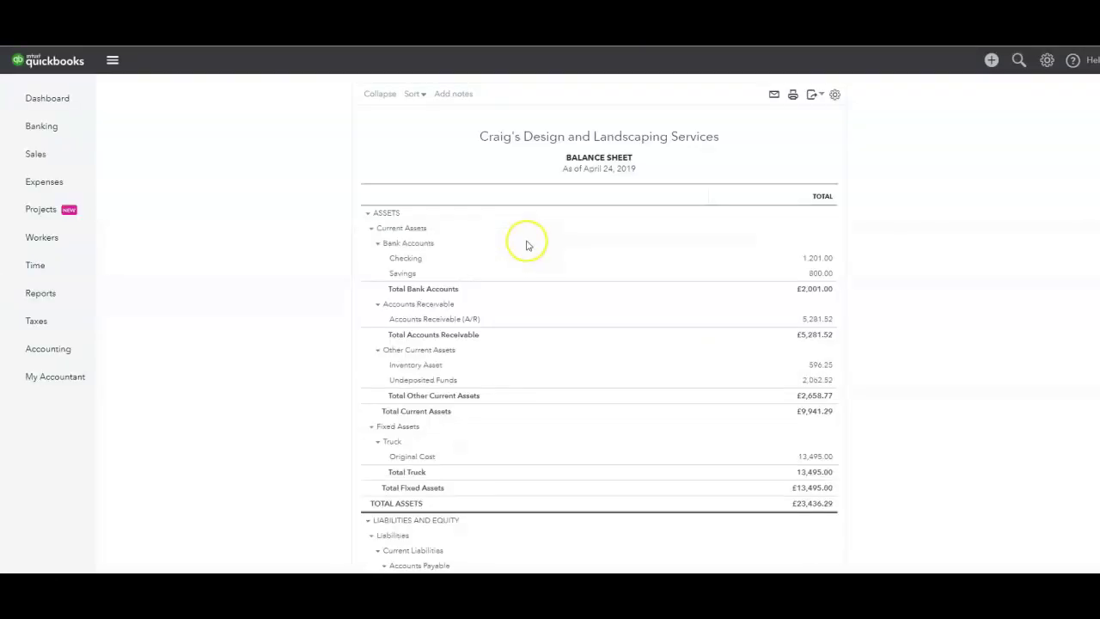
scroll(472, 327, "down", 2)
scroll(470, 330, "down", 5)
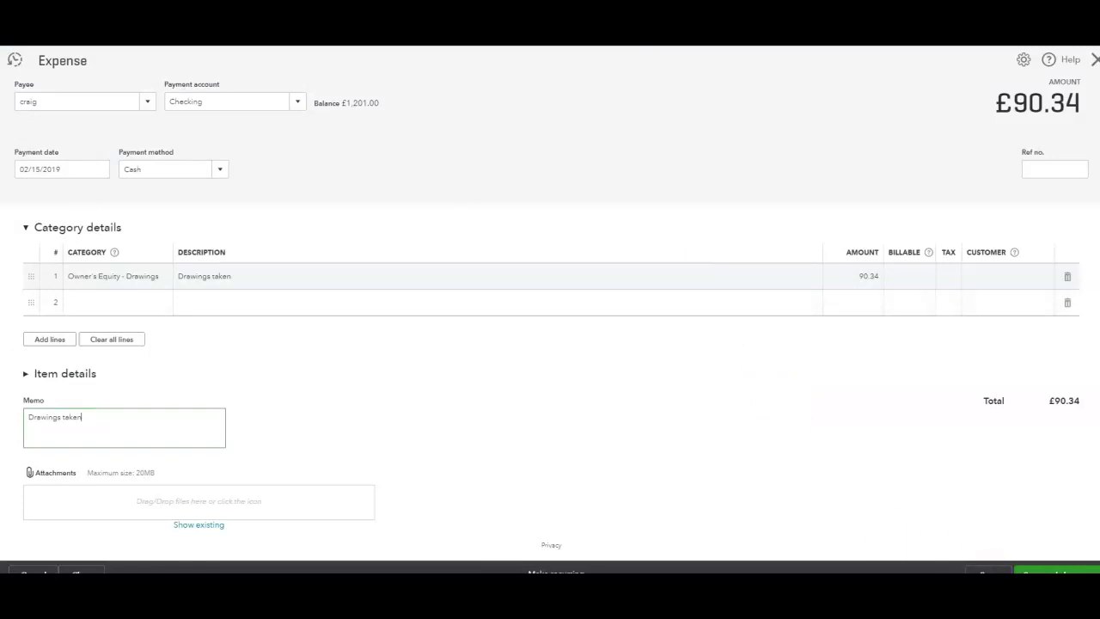
- Save the £90.34 drawings expense, review the Profit and Loss, and go to the Balance Sheet
left_click(1053, 572)
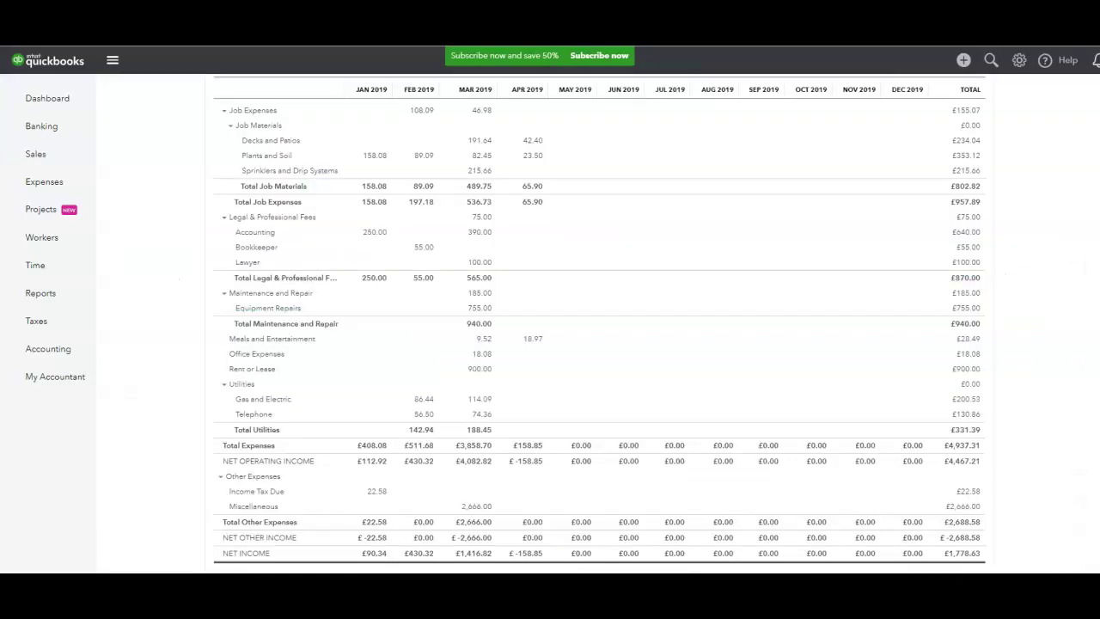
scroll(447, 467, "down", 1)
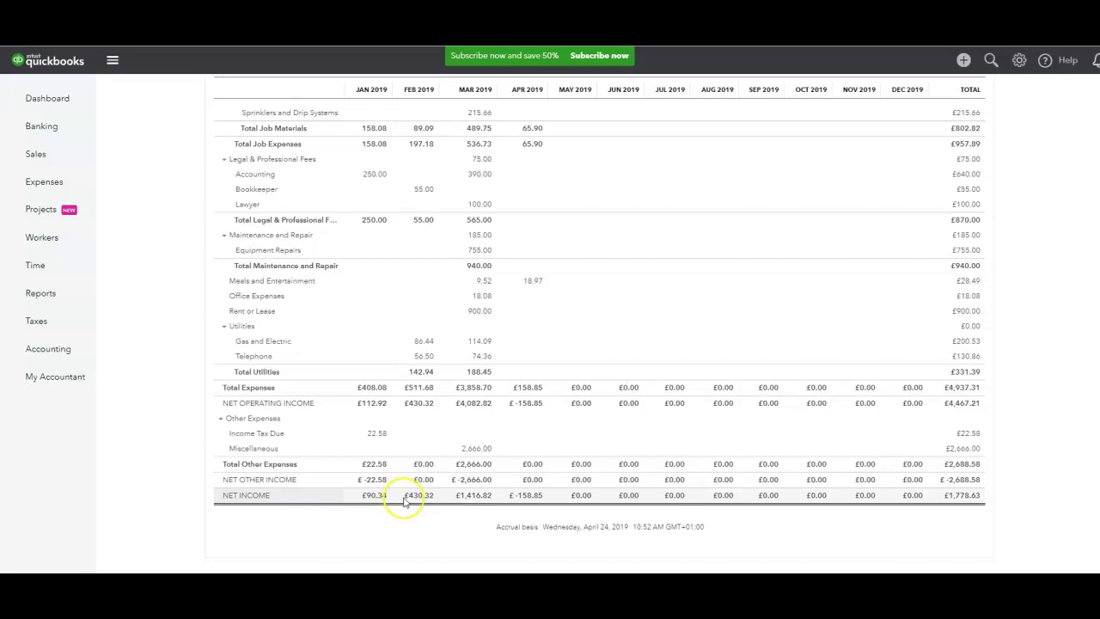
scroll(402, 498, "up", 3)
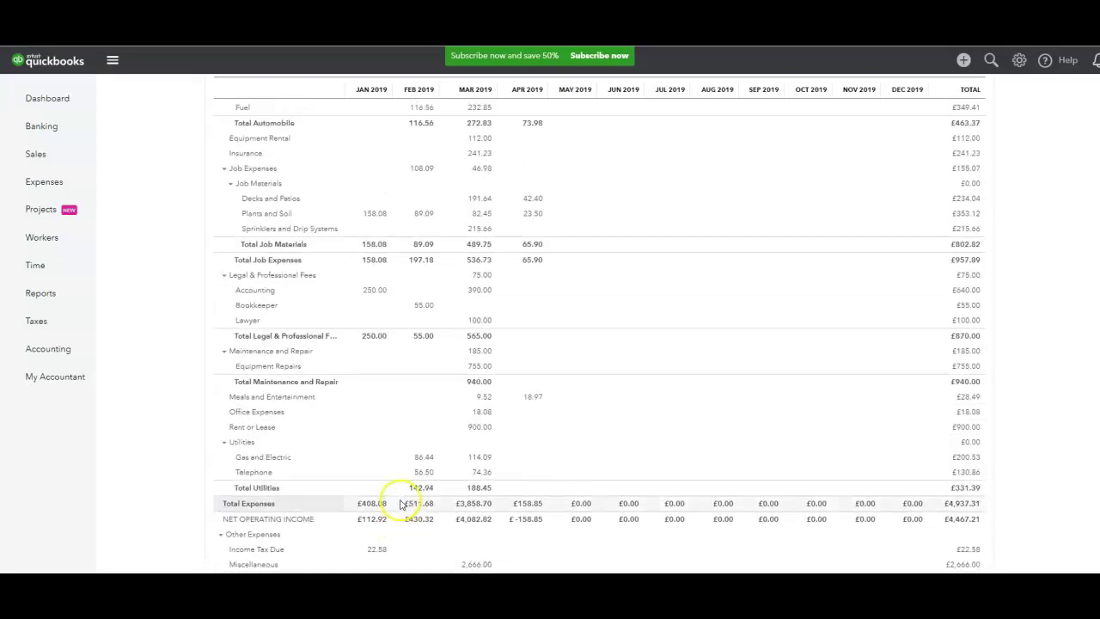
scroll(386, 514, "up", 4)
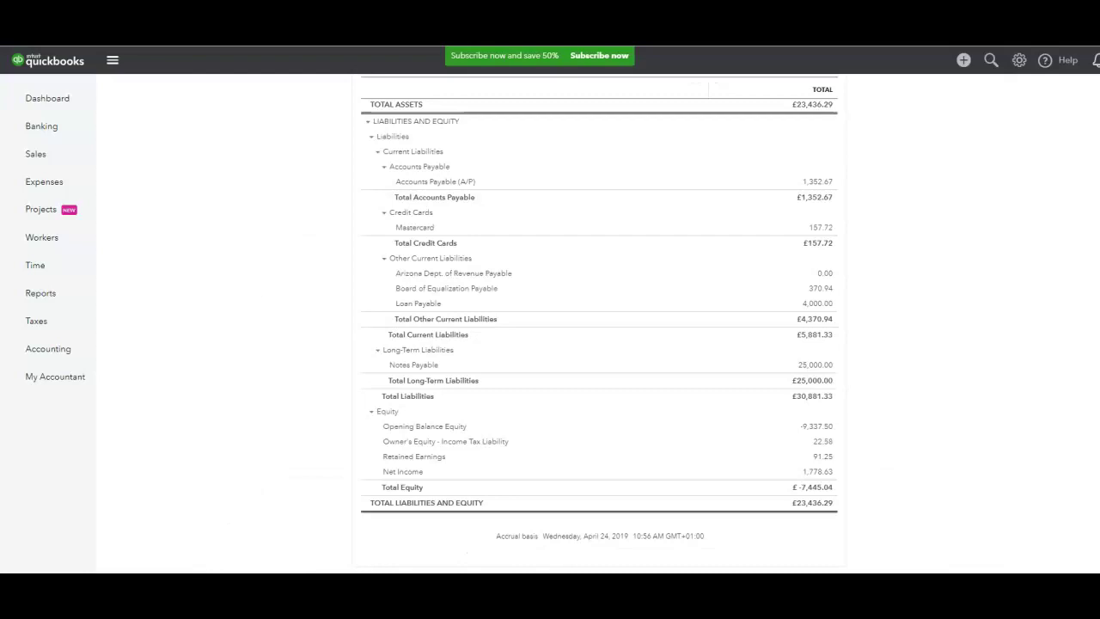
left_click(455, 385)
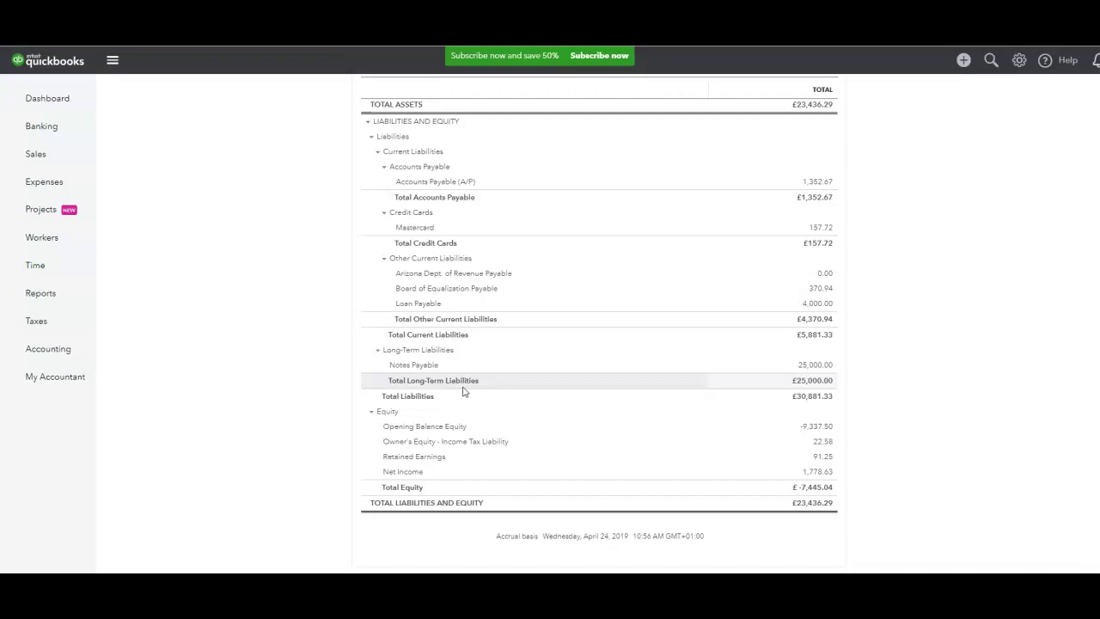
- Rerun the Balance Sheet and check Checking at 1,110.66 and Drawings at -90.34
scroll(462, 391, "up", 8)
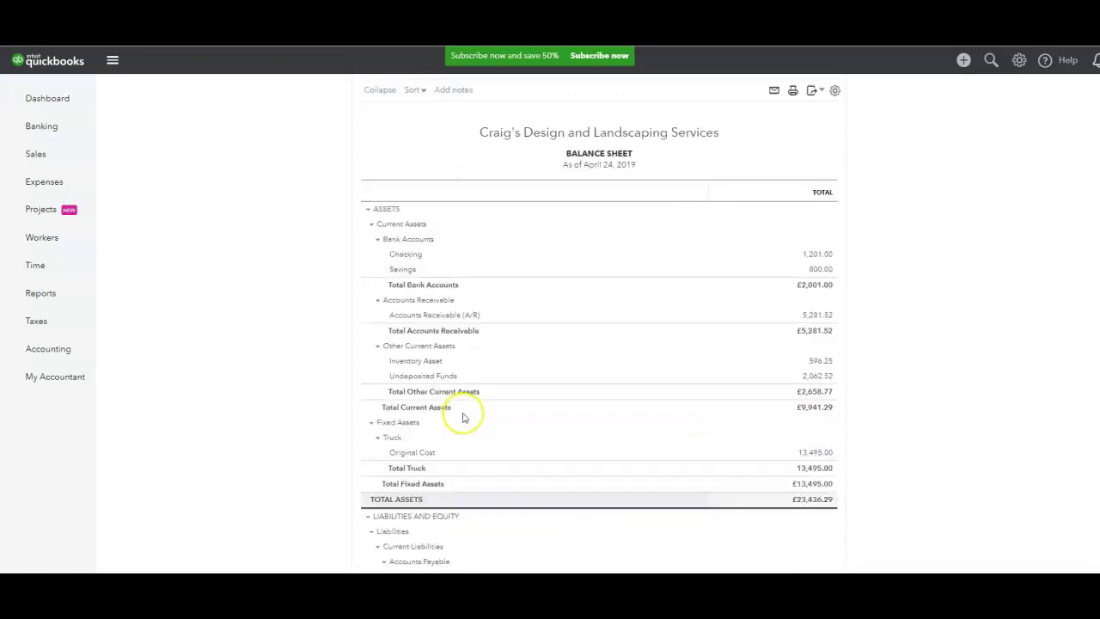
scroll(463, 417, "down", 2)
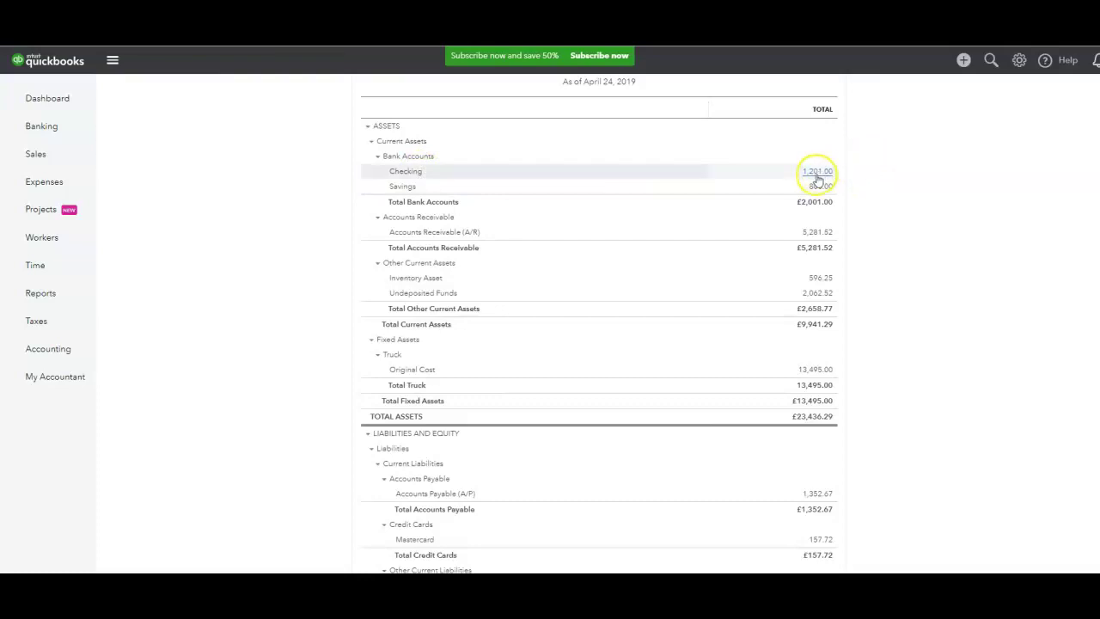
scroll(533, 182, "up", 3)
left_click(625, 188)
scroll(625, 190, "down", 2)
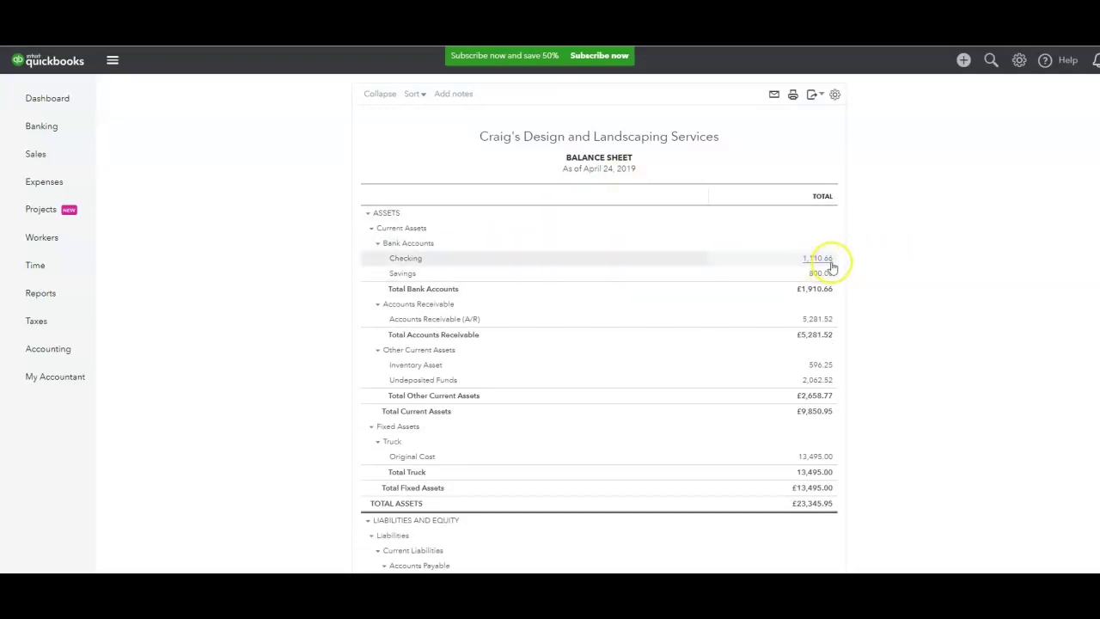
scroll(825, 265, "down", 5)
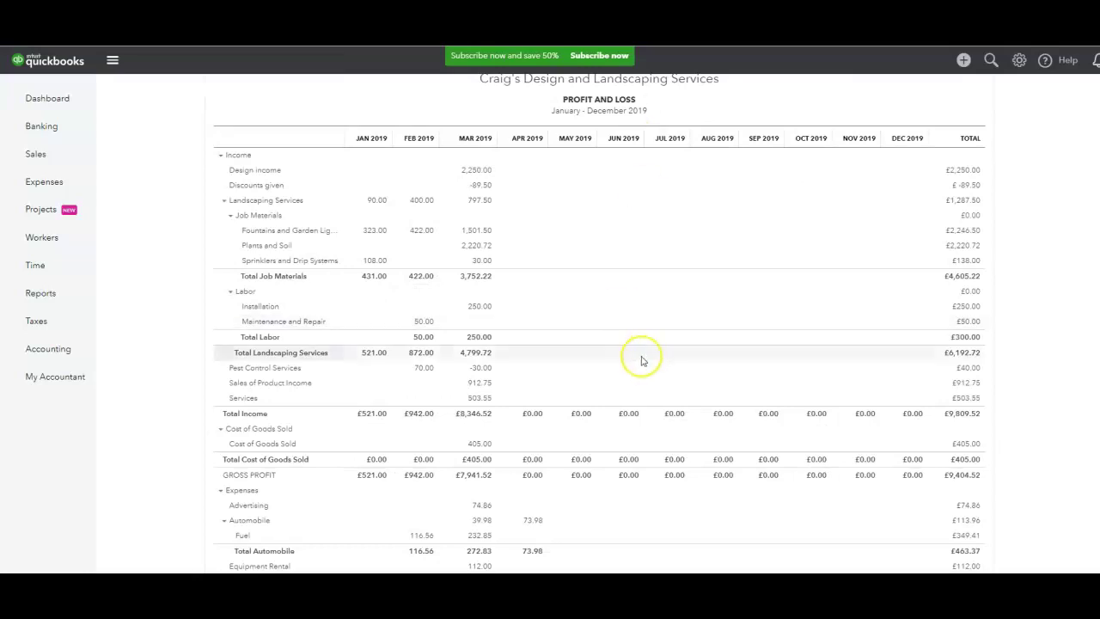
scroll(653, 358, "down", 10)
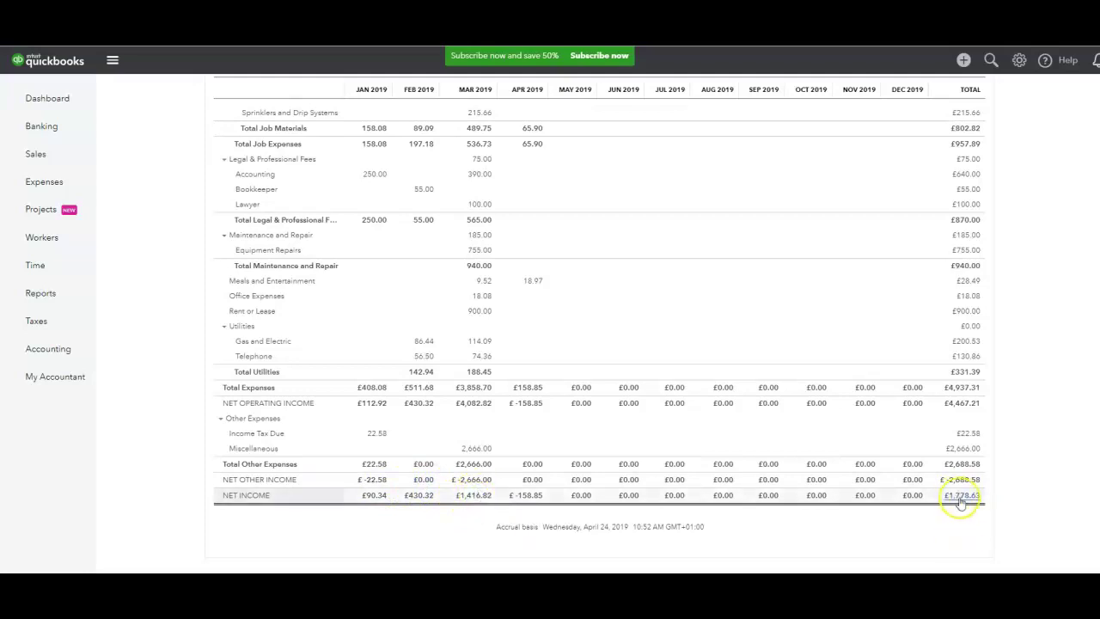
- Scroll back up through the report to review net income and the Drawings line
scroll(704, 449, "up", 3)
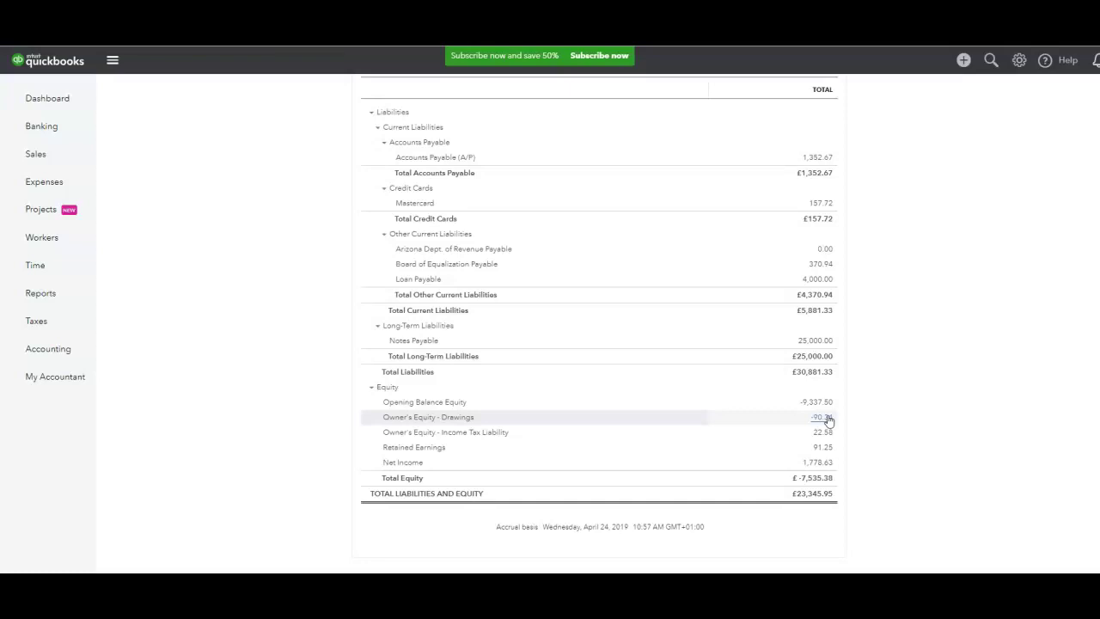
scroll(829, 421, "up", 3)
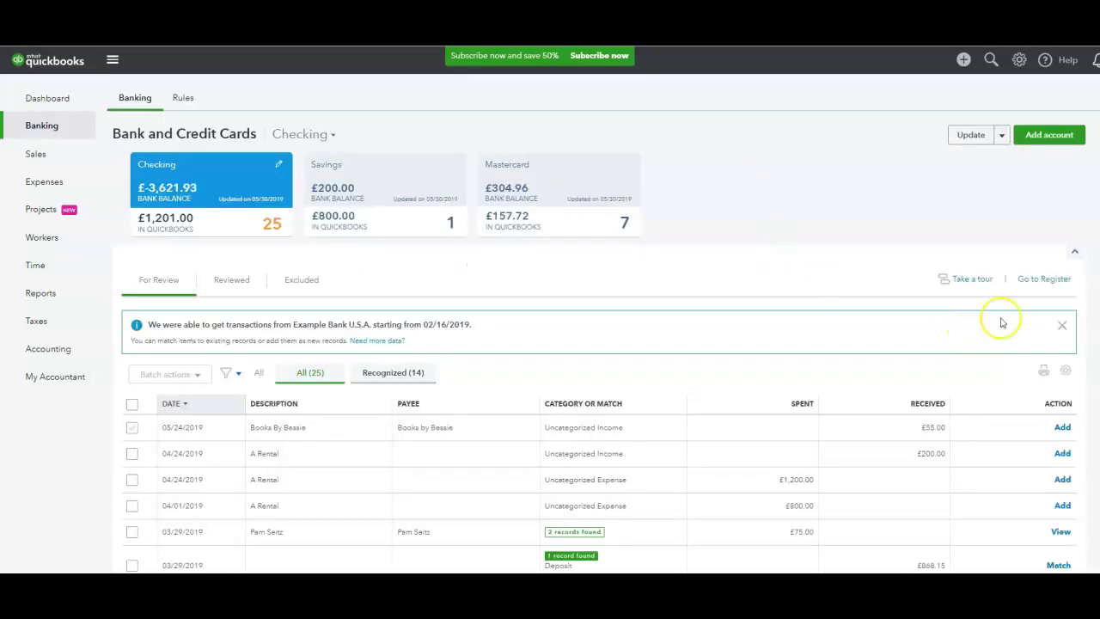
- Open the Checking register, dismiss its tour, and find the 02/15/2019 £90.34 Drawings taken expense
left_click(1044, 279)
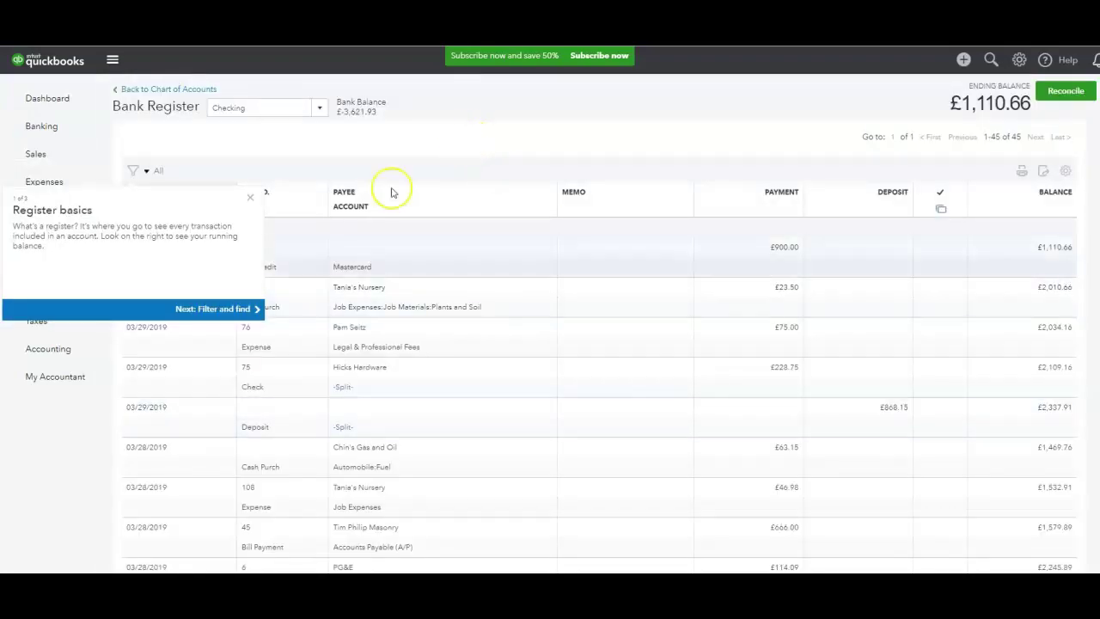
left_click(250, 198)
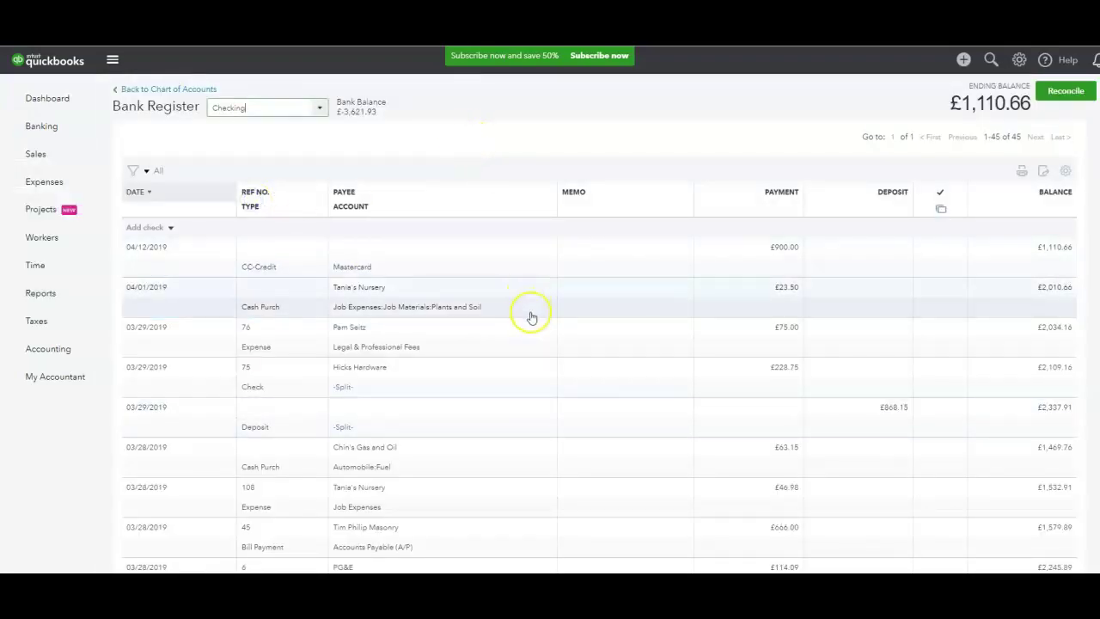
scroll(529, 301, "down", 5)
scroll(532, 318, "down", 10)
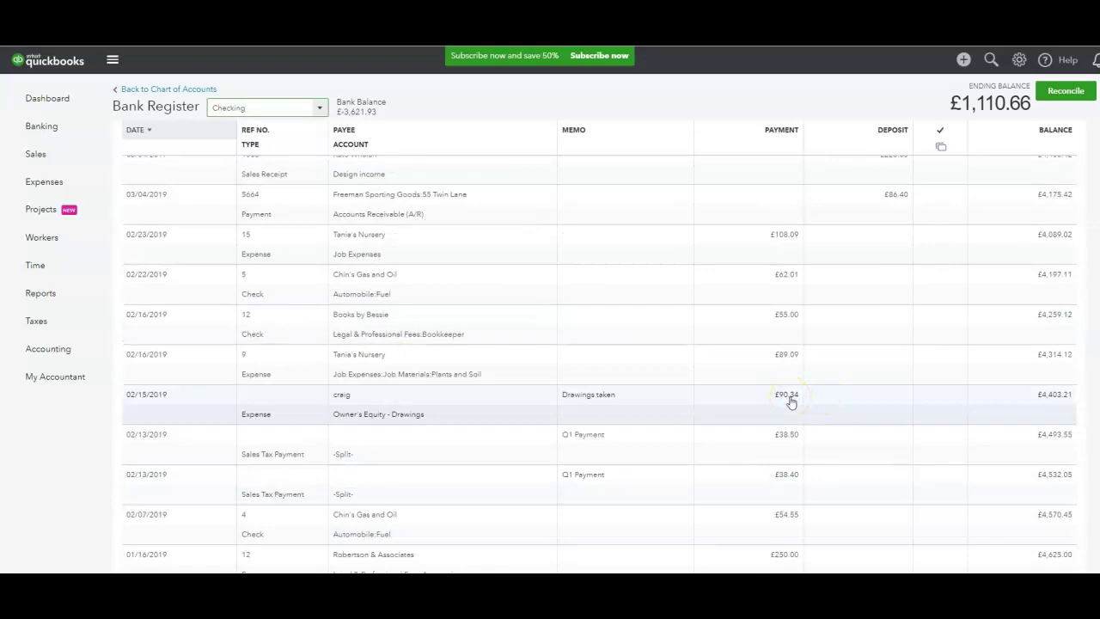
scroll(837, 407, "up", 10)
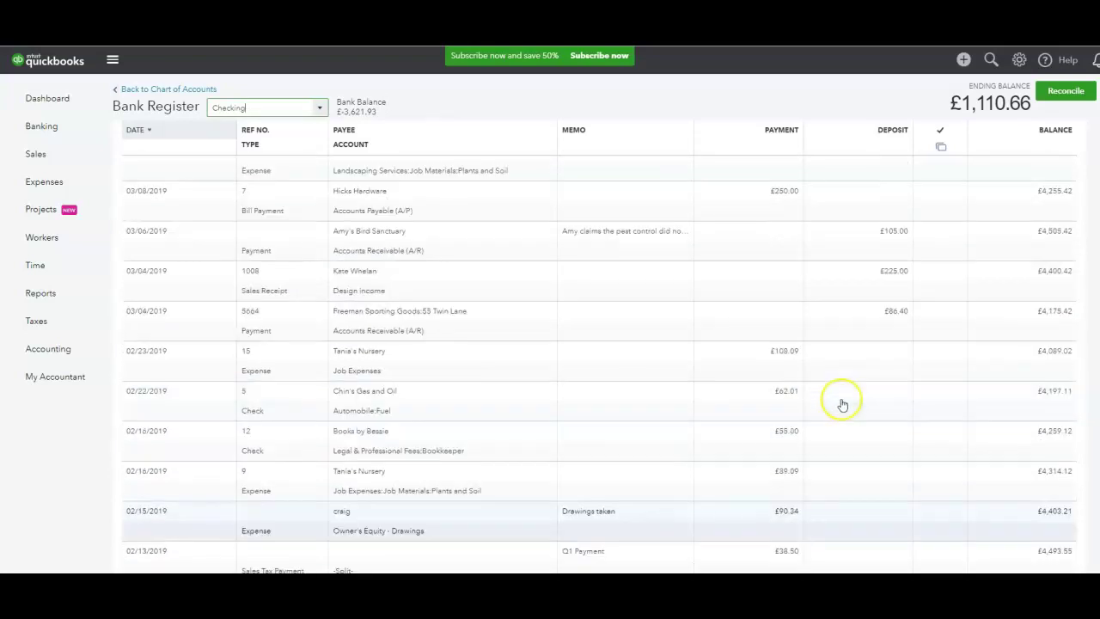
scroll(628, 418, "up", 5)
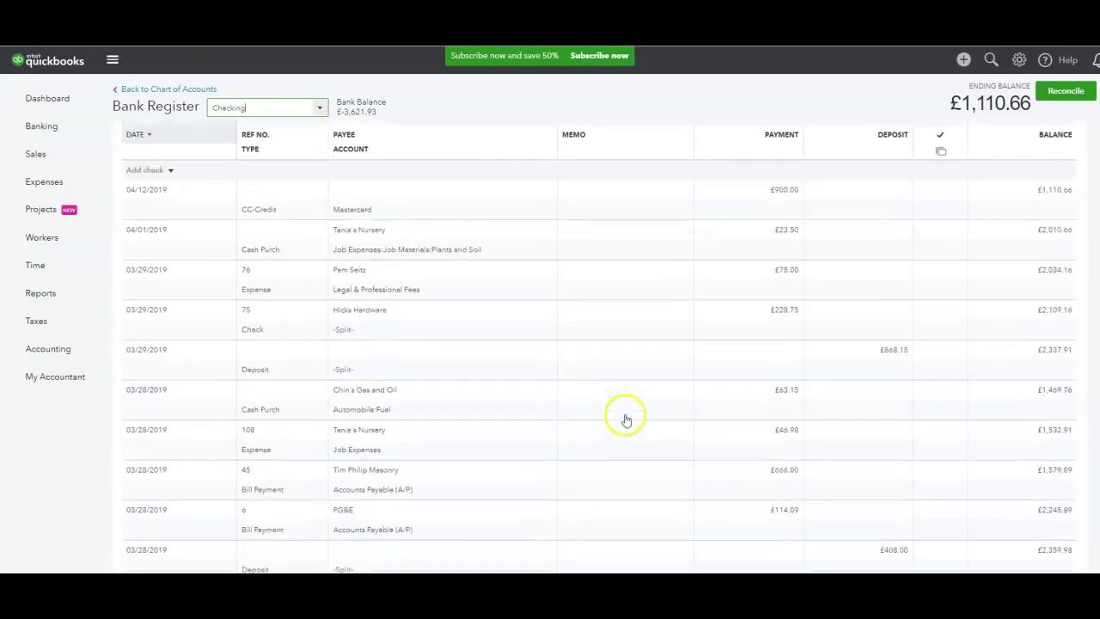
scroll(565, 455, "down", 4)
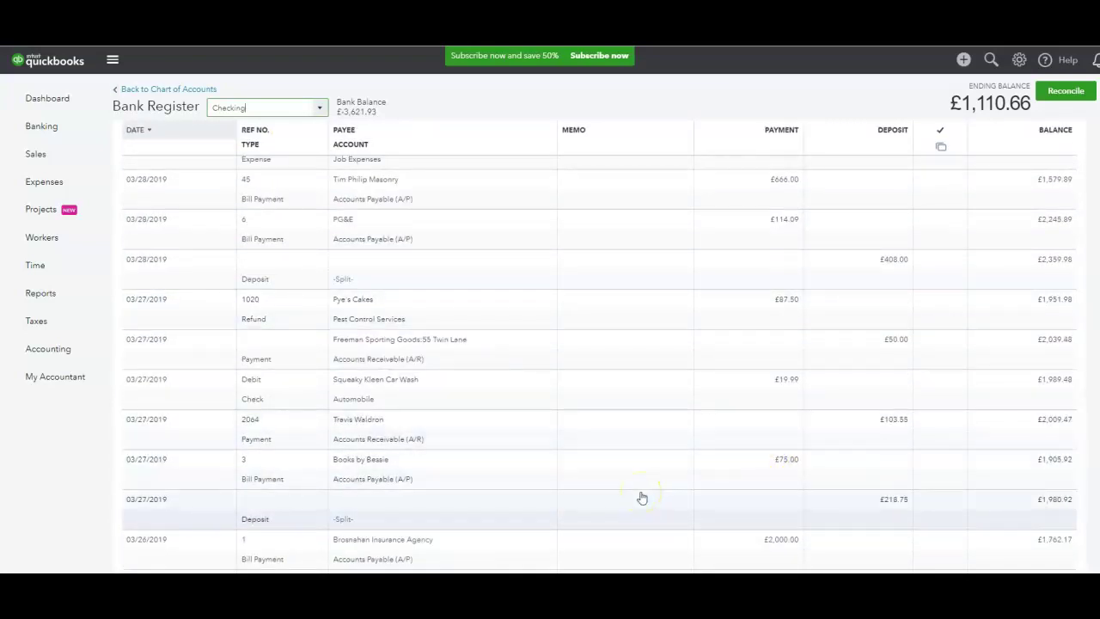
left_click(662, 452)
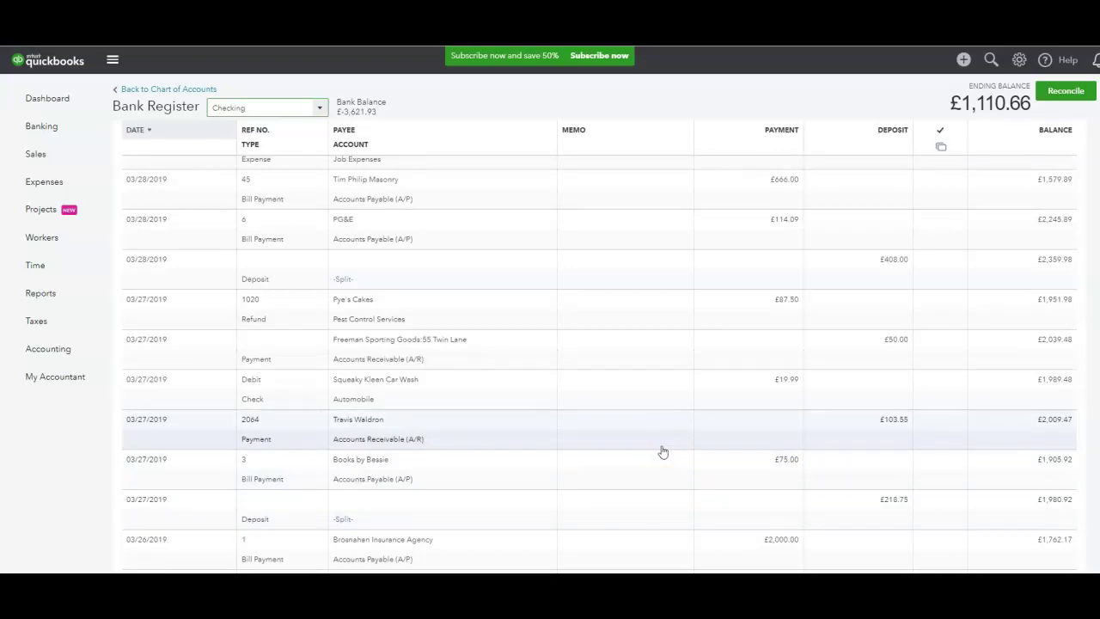
left_click(608, 294)
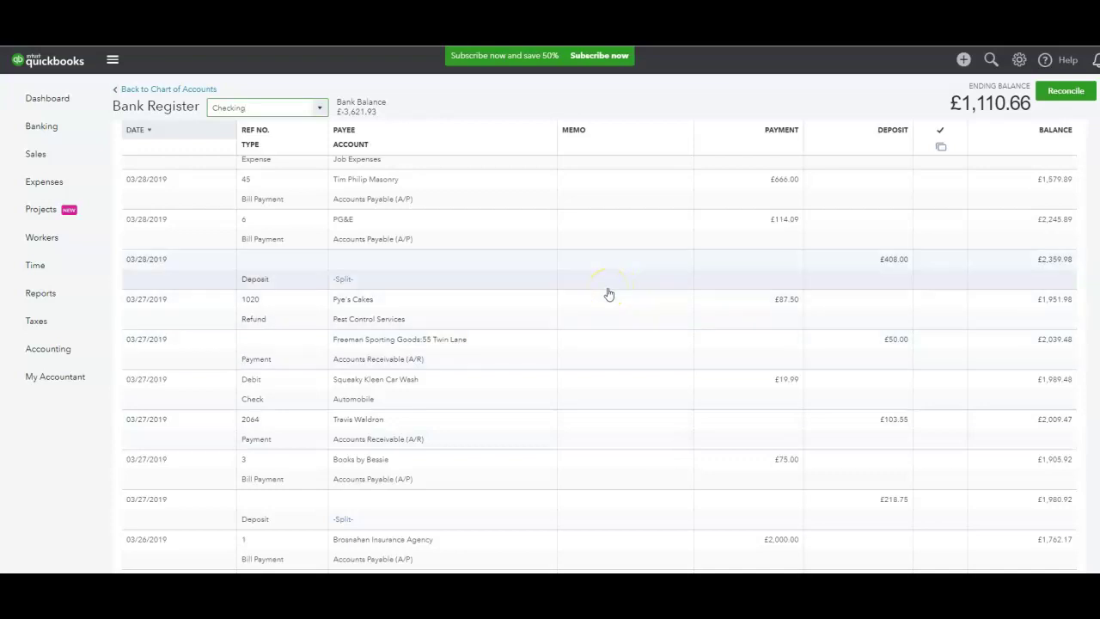